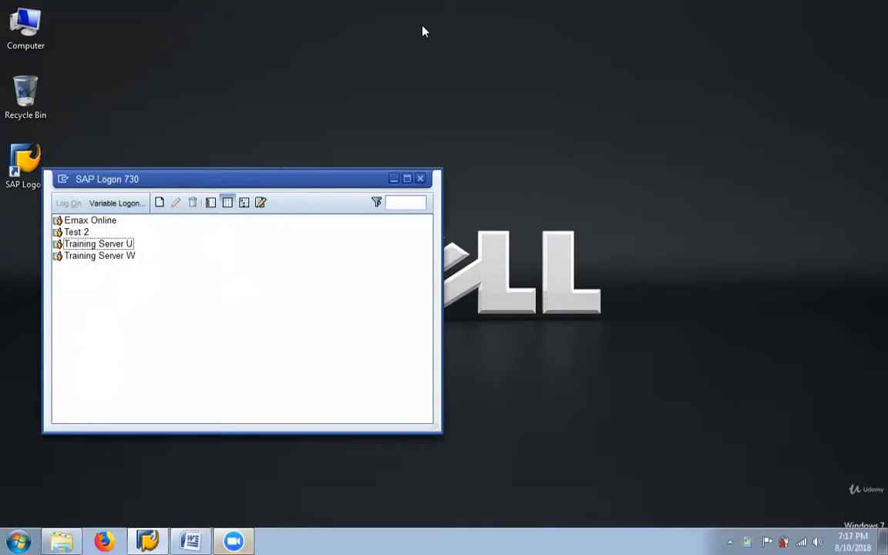
Step: Open the logon screen of the Training Server U system from the SAP Logon list
click(613, 91)
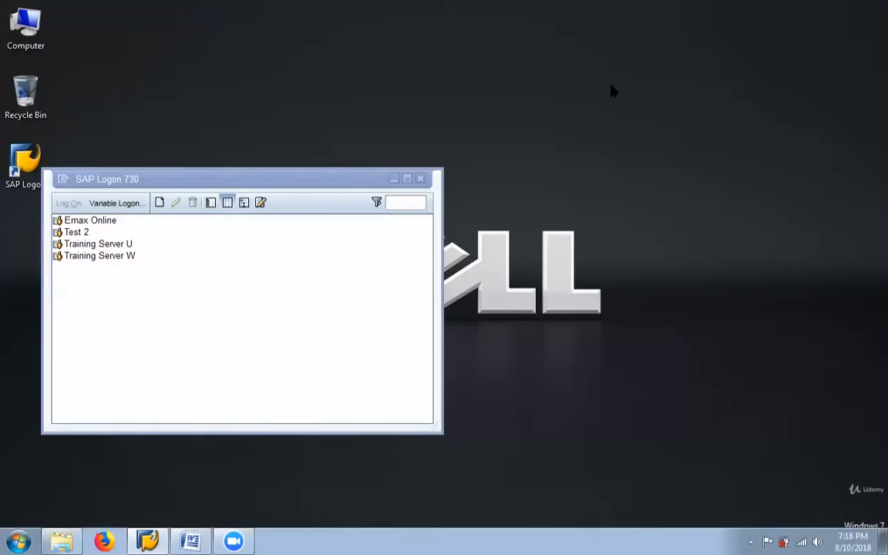
click(232, 185)
drag(233, 185, 264, 193)
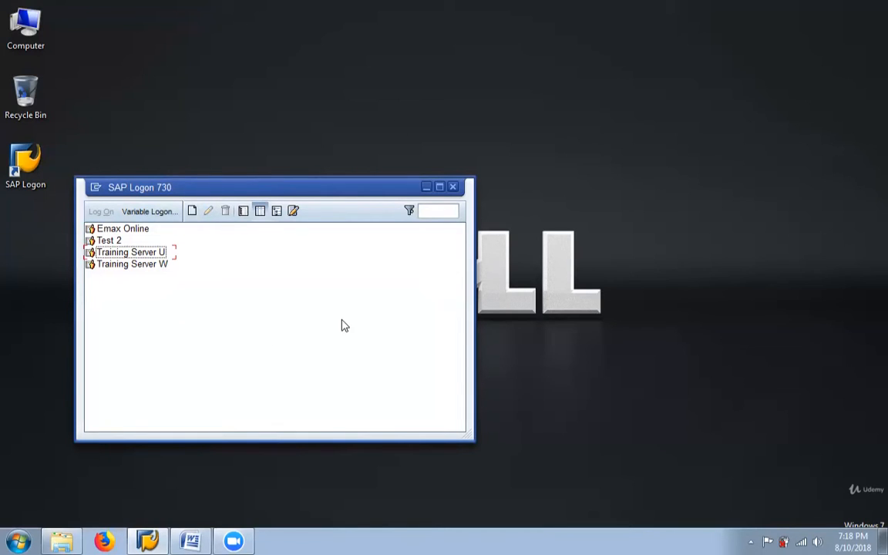
click(133, 255)
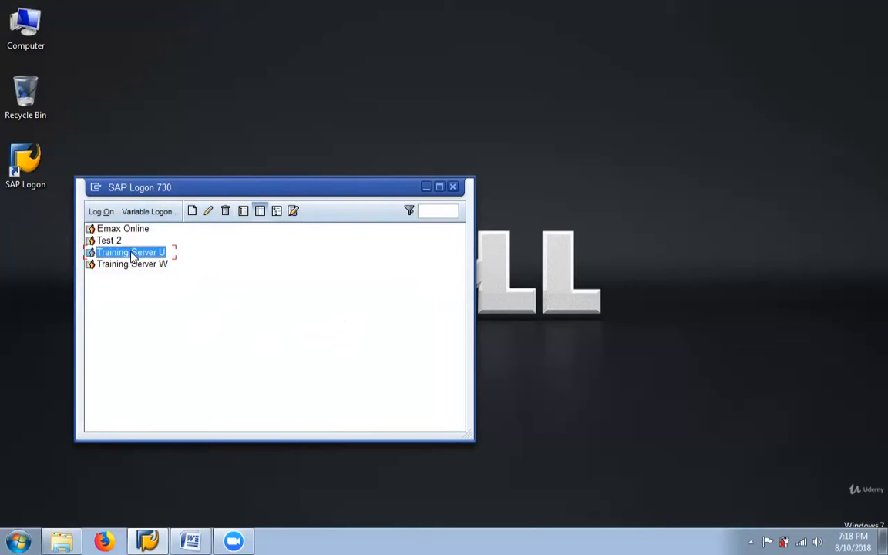
click(452, 188)
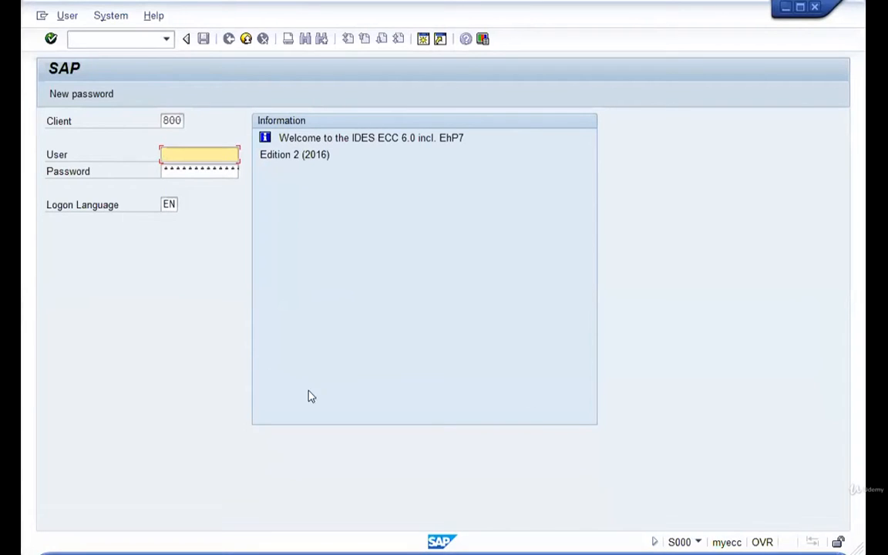
Step: Examine the logon screen's welcome information and its client, user and logon language fields
click(307, 139)
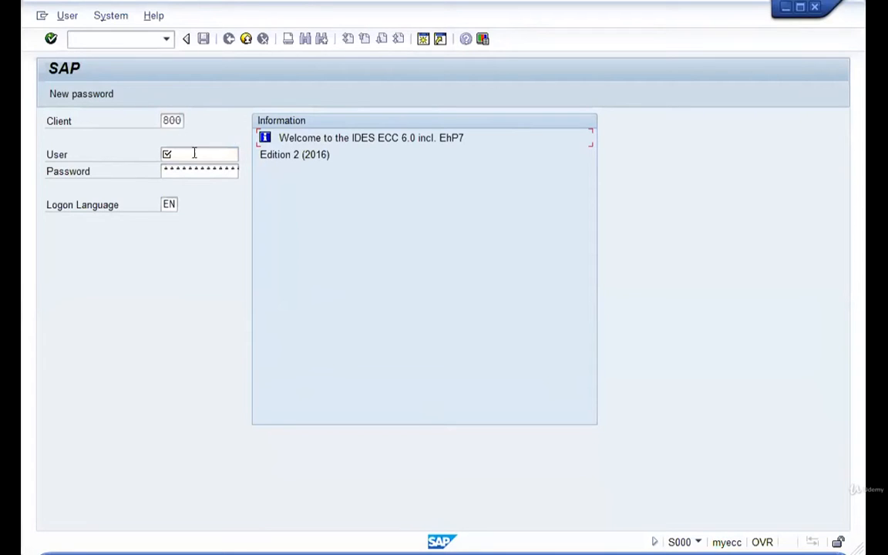
drag(279, 154, 368, 156)
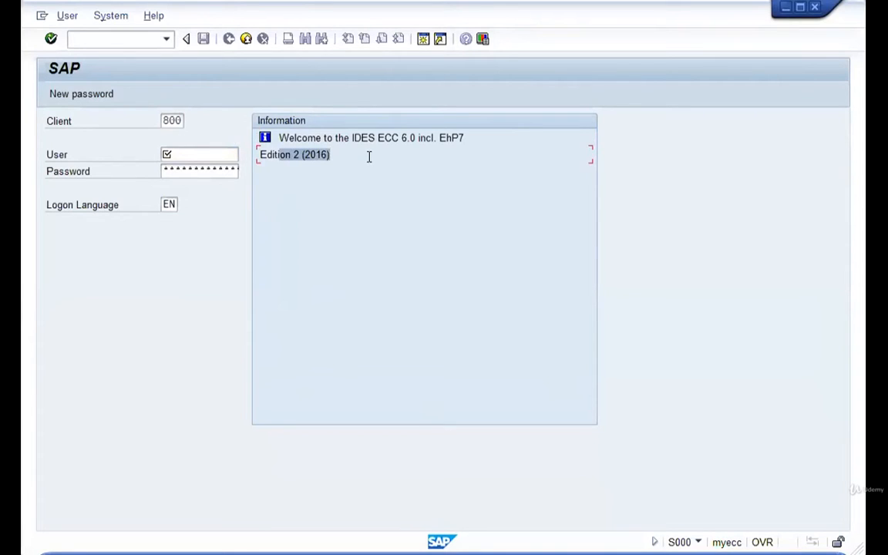
click(369, 156)
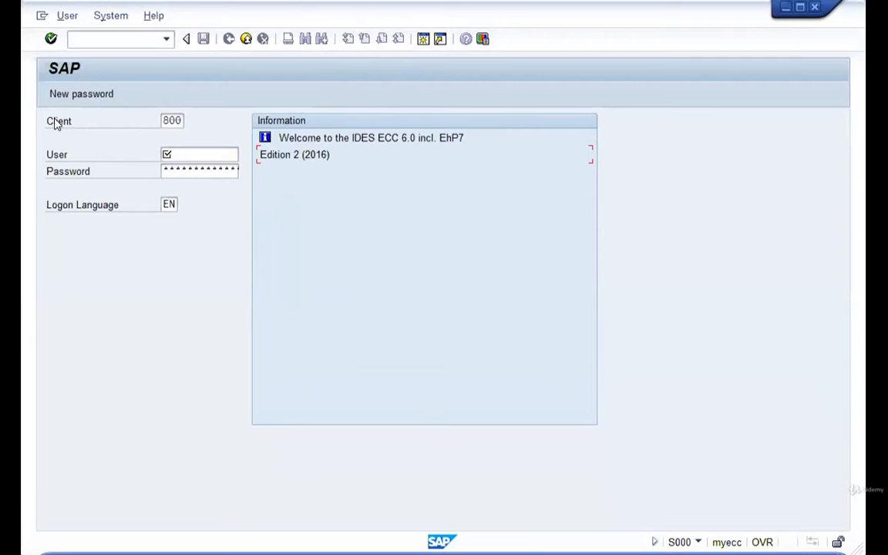
click(172, 120)
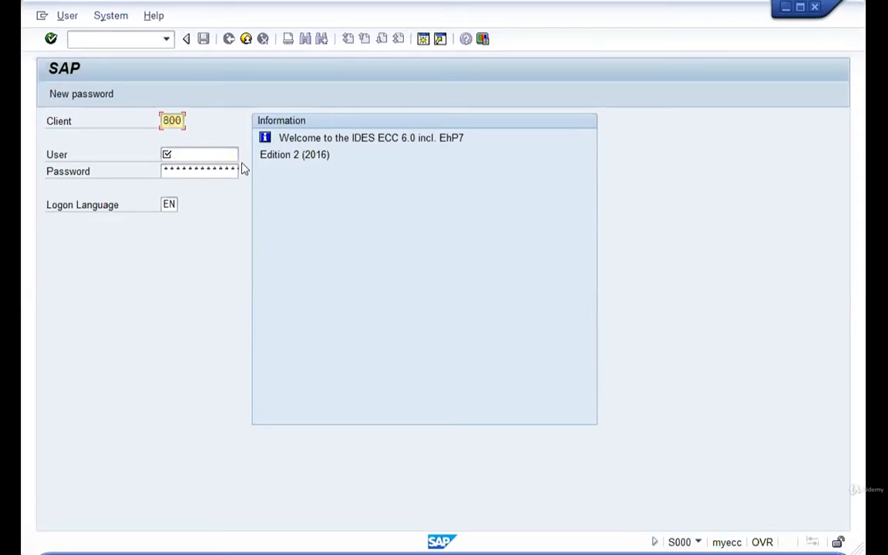
click(209, 155)
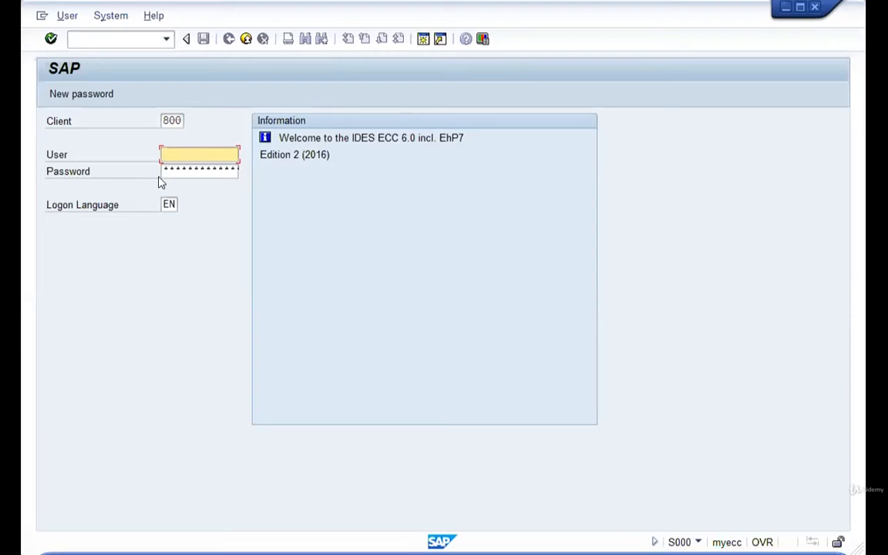
click(113, 208)
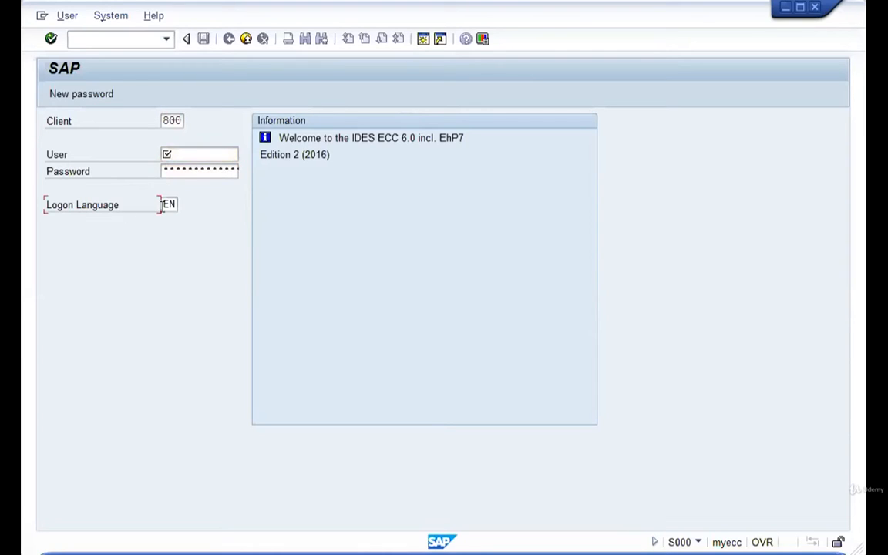
click(171, 205)
click(365, 145)
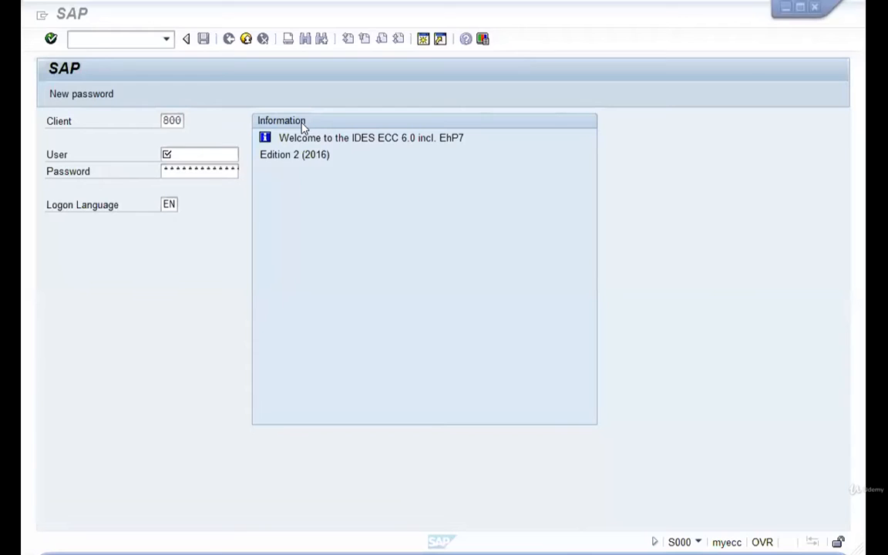
Step: Log on to client 800 by entering the training user ID and the account password
click(192, 154)
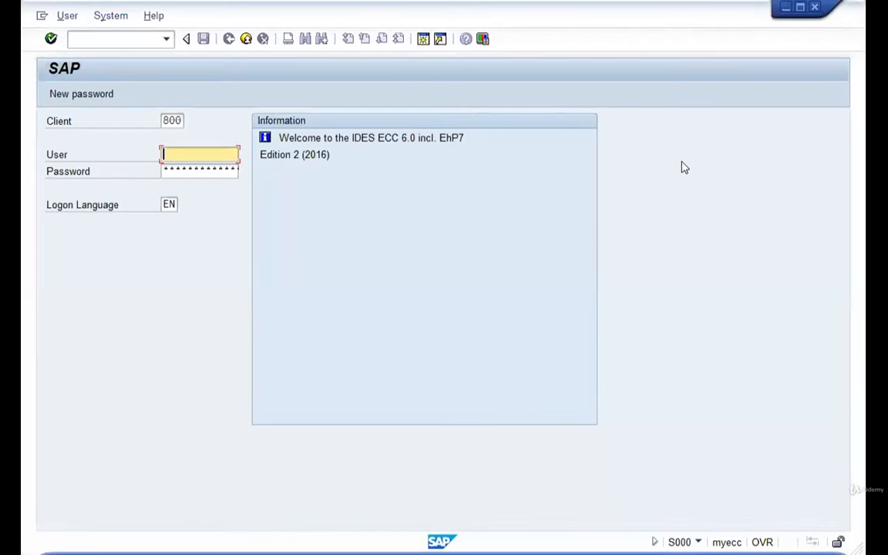
text(upla)
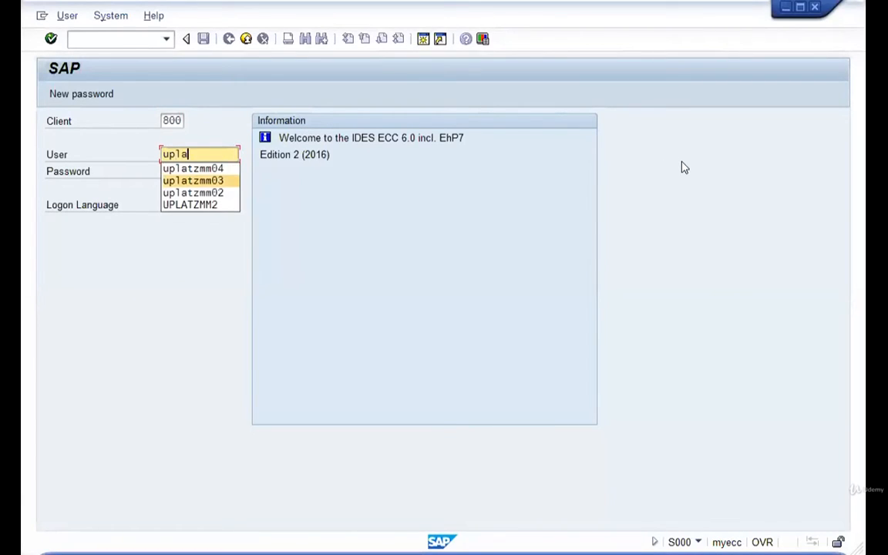
key(Return)
key(Tab)
text(*********)
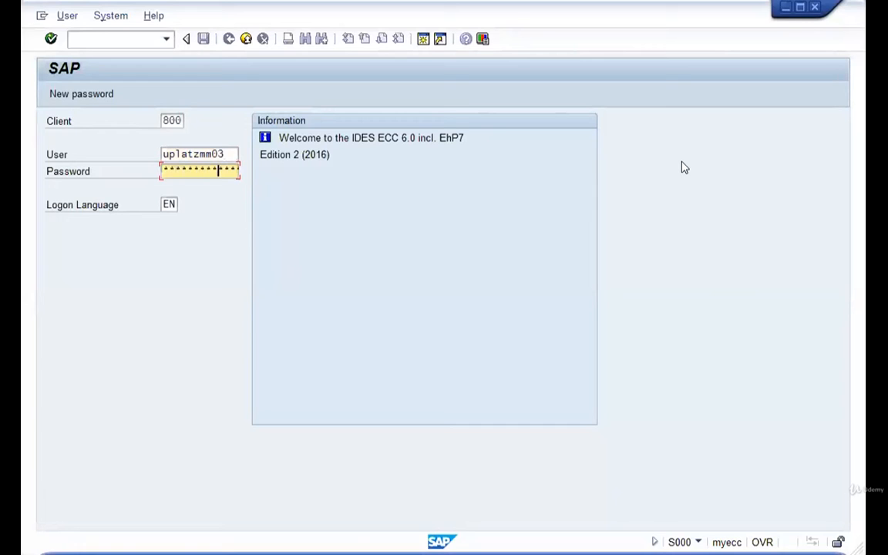
key(Return)
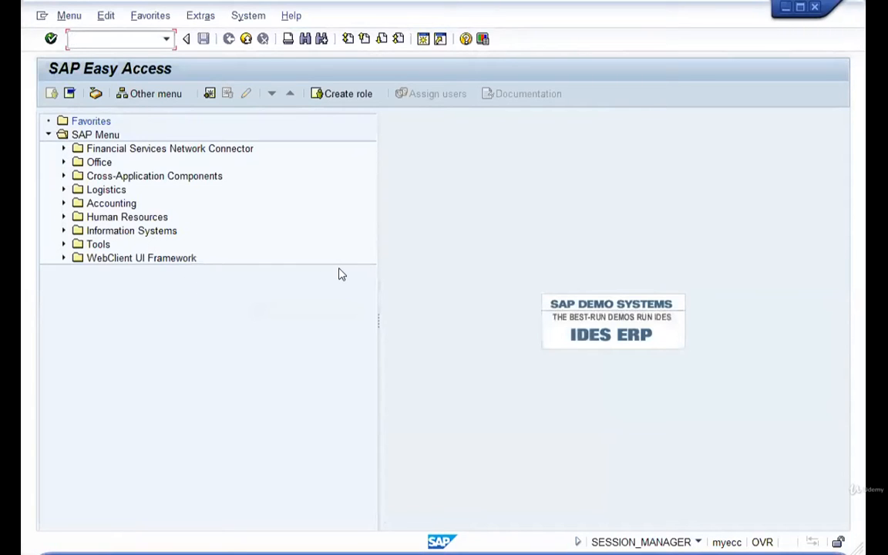
Step: Expand the SAP Menu through Accounting, Financial Accounting and Accounts Receivable down to the contents of the Document folder
click(87, 136)
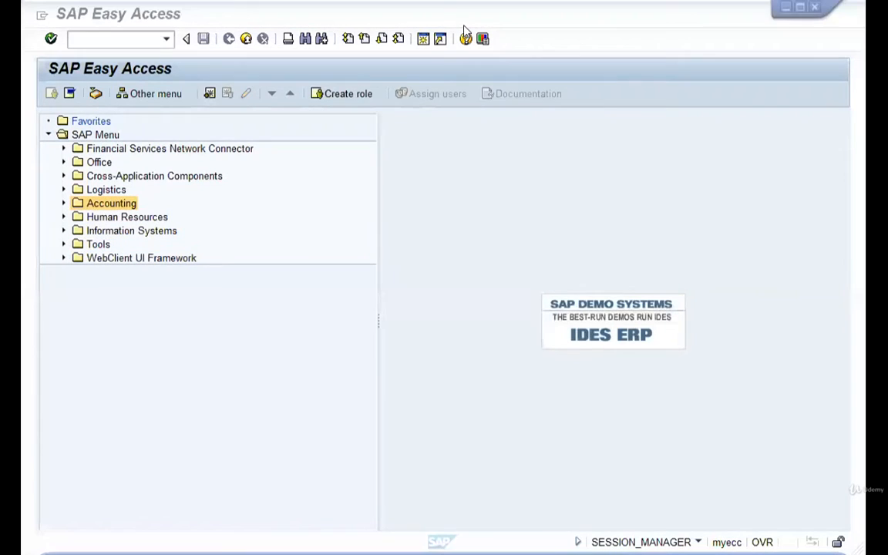
click(64, 203)
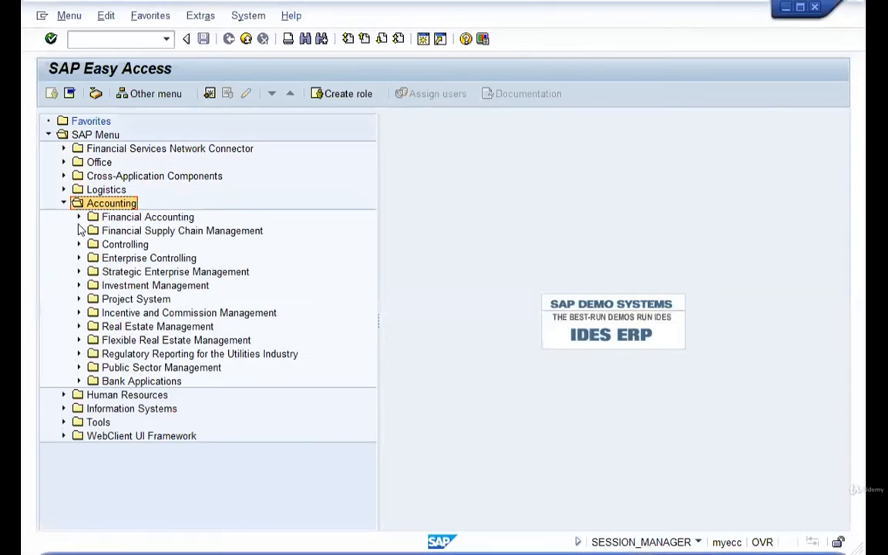
click(77, 217)
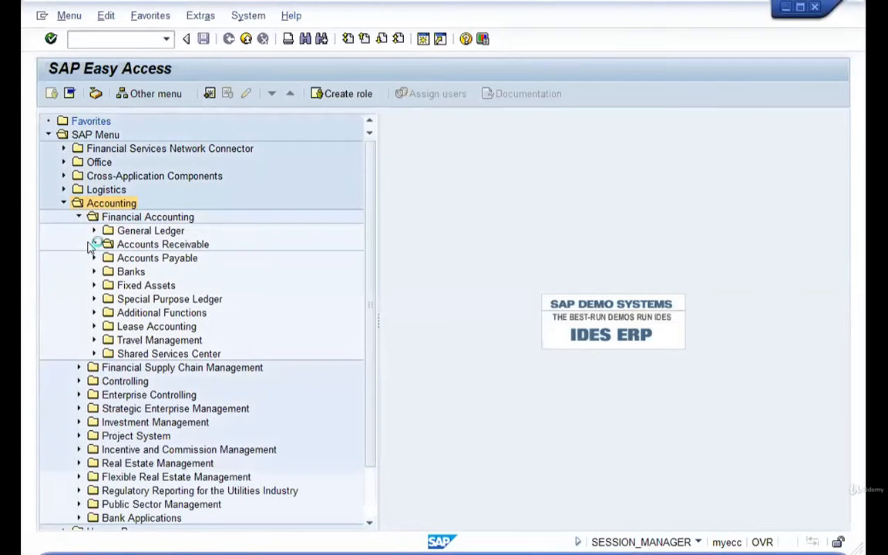
click(95, 245)
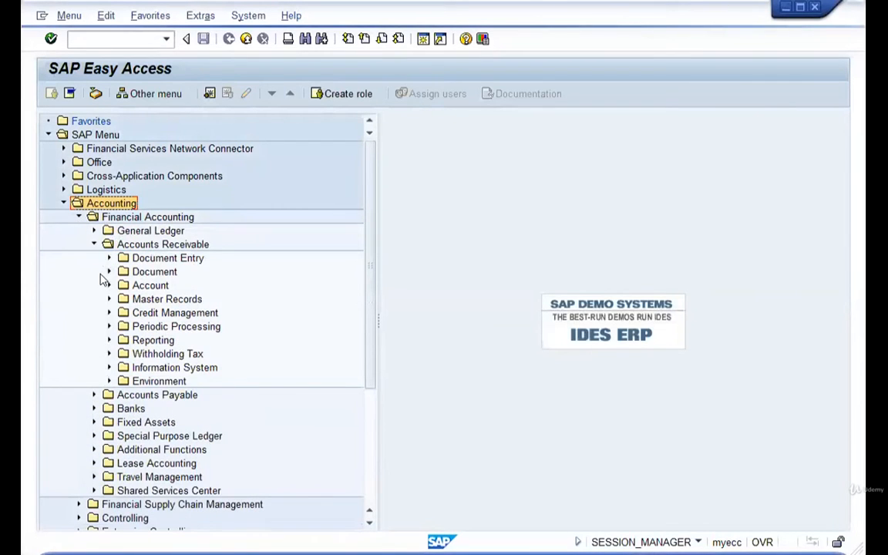
click(107, 272)
click(107, 272)
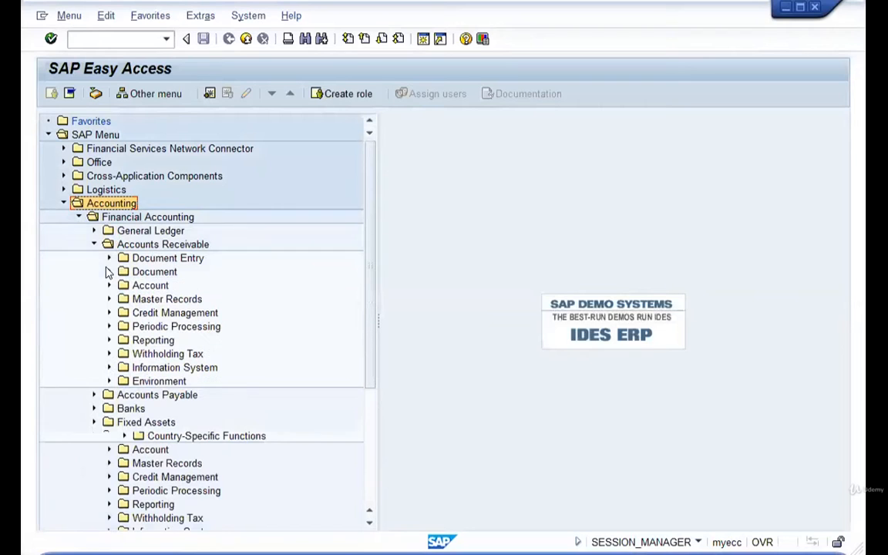
click(106, 273)
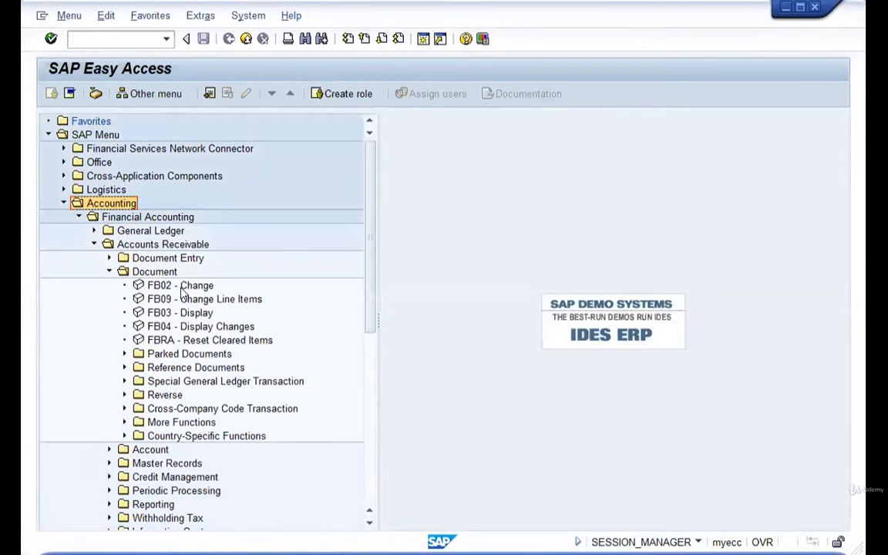
Step: Open FB02 - Change from the Document folder, view its transaction code in the system details, and return to SAP Easy Access
click(133, 285)
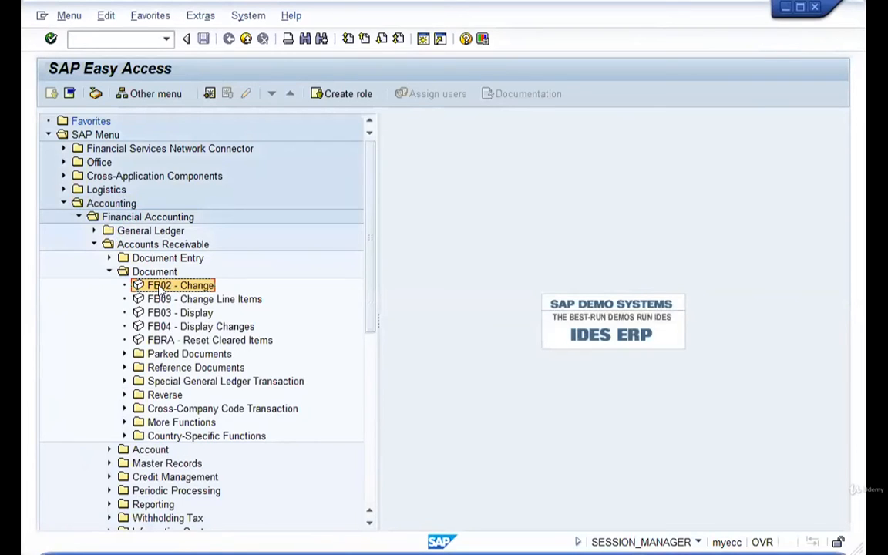
double_click(164, 289)
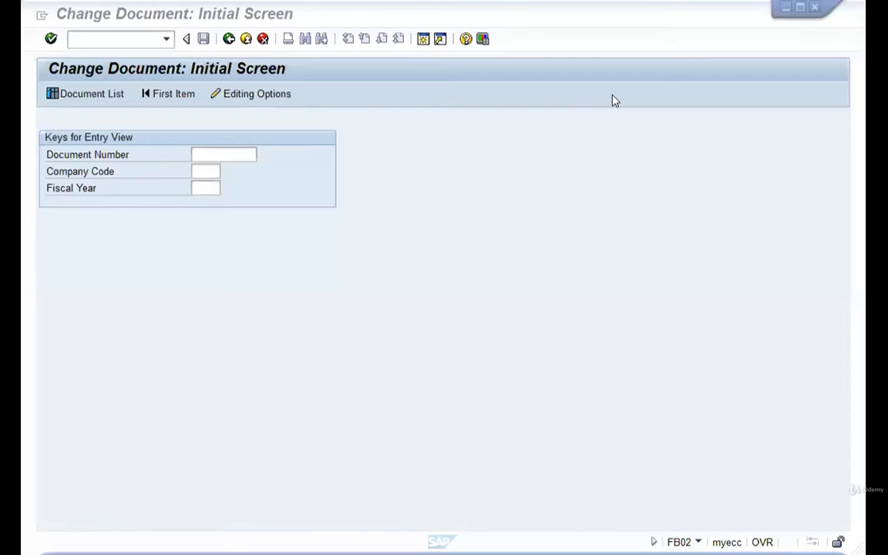
click(223, 154)
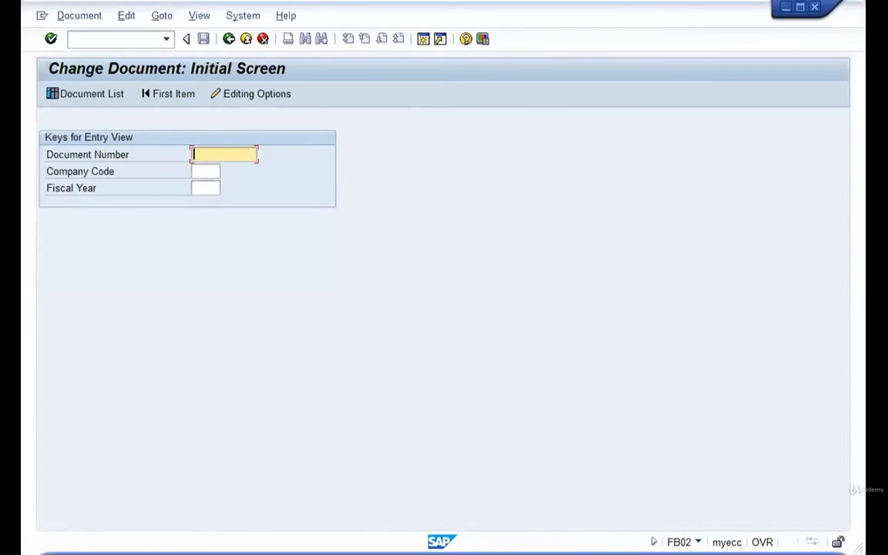
click(697, 542)
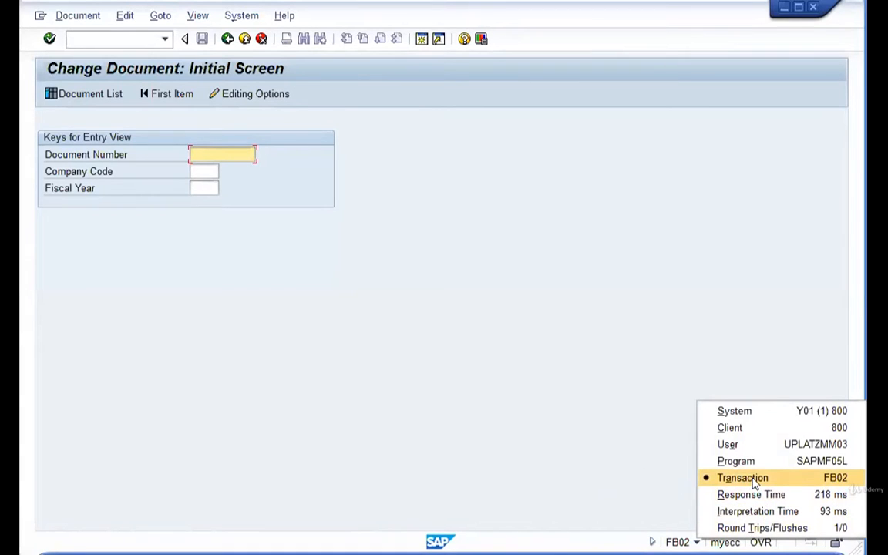
click(545, 398)
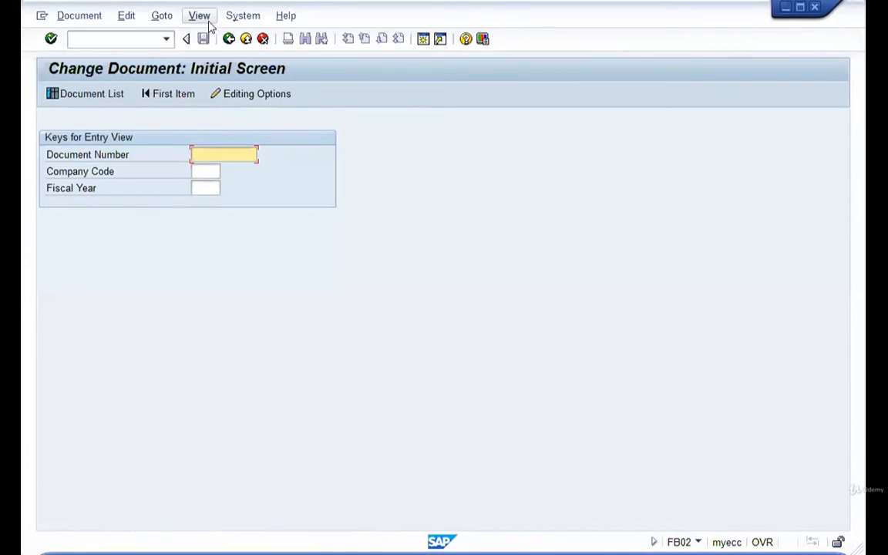
click(229, 39)
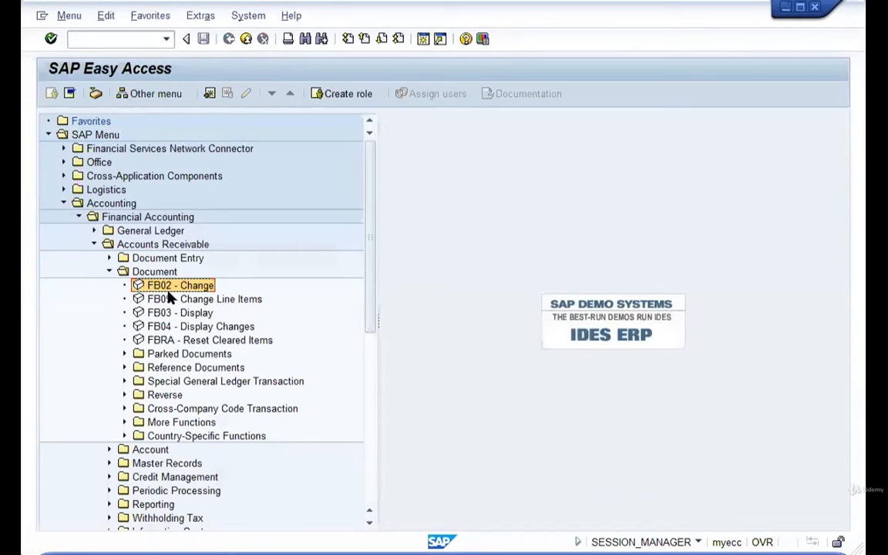
Step: Start the Change Document transaction directly with the code fb02 two times, returning to SAP Easy Access after each run
click(97, 34)
text(fb02)
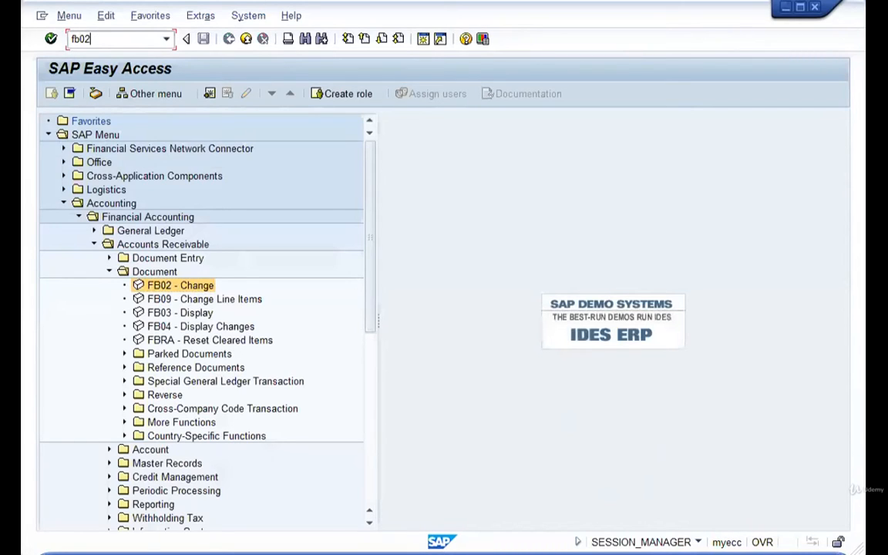
key(Return)
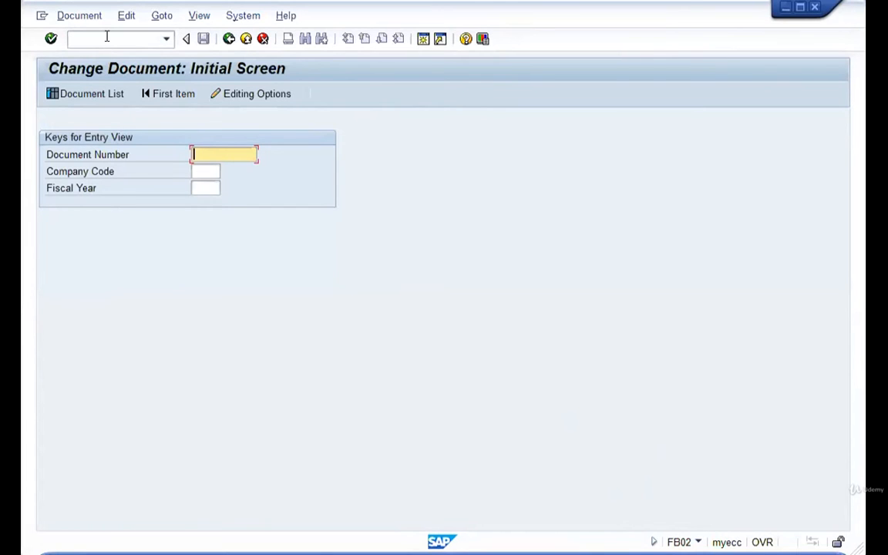
key(F3)
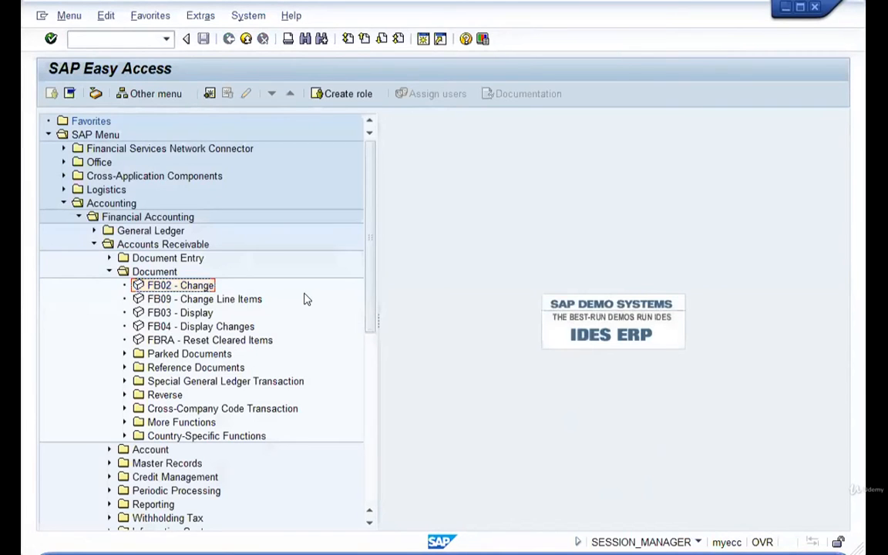
click(100, 37)
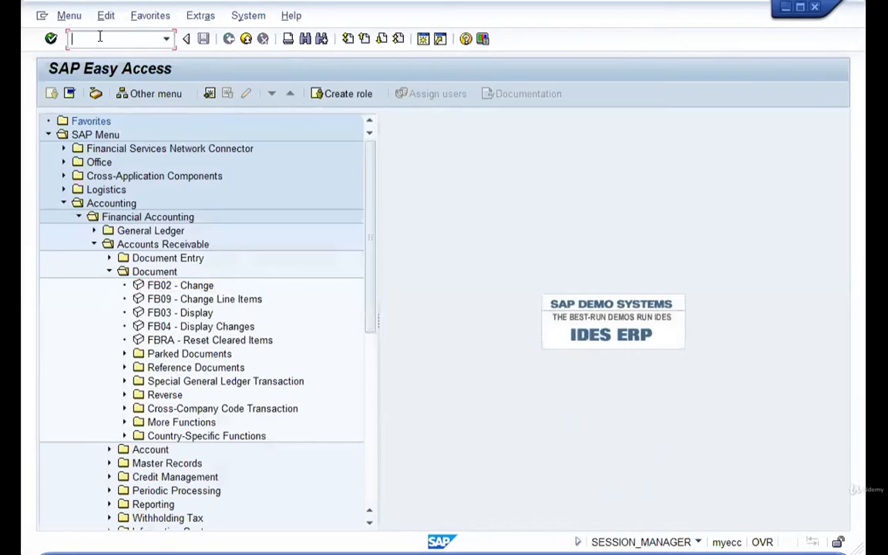
text(fb02)
key(Return)
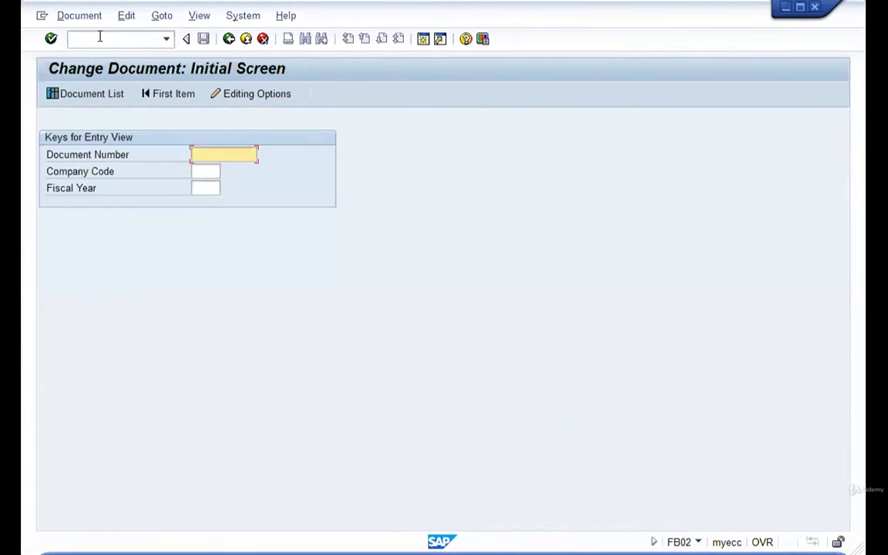
key(F3)
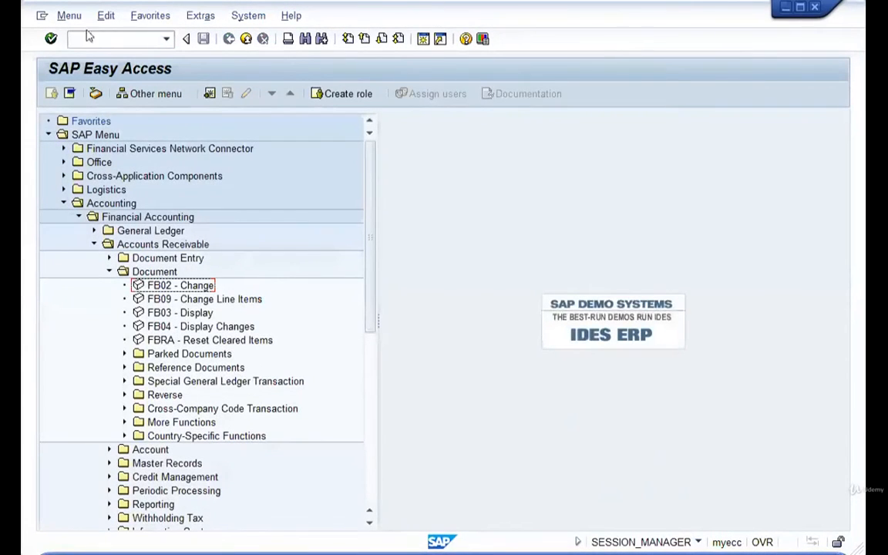
Step: Collapse the Accounts Receivable Document folder and start transaction fb02 by picking it from the history of entered codes
click(110, 272)
click(145, 40)
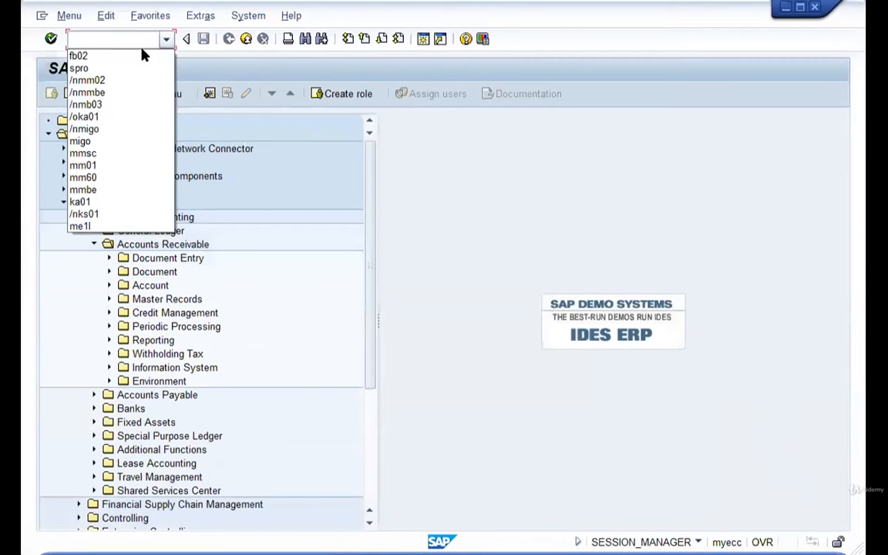
click(135, 55)
click(51, 38)
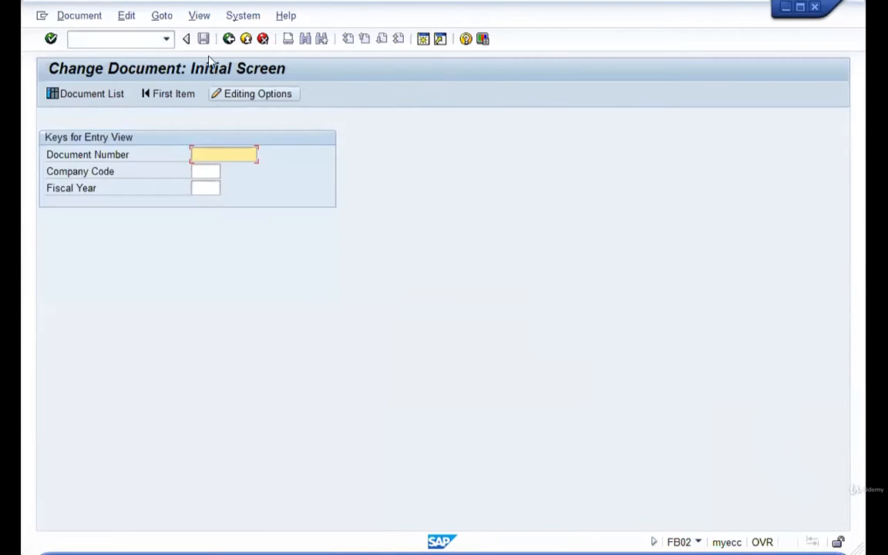
Step: Return to SAP Easy Access, rerun fb02 from the history of entered codes, and return to SAP Easy Access
click(228, 38)
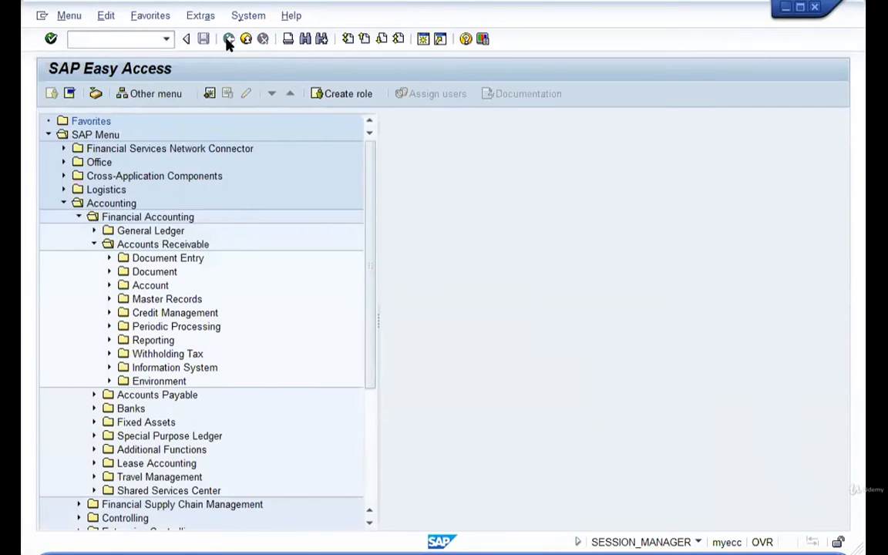
click(167, 40)
click(148, 56)
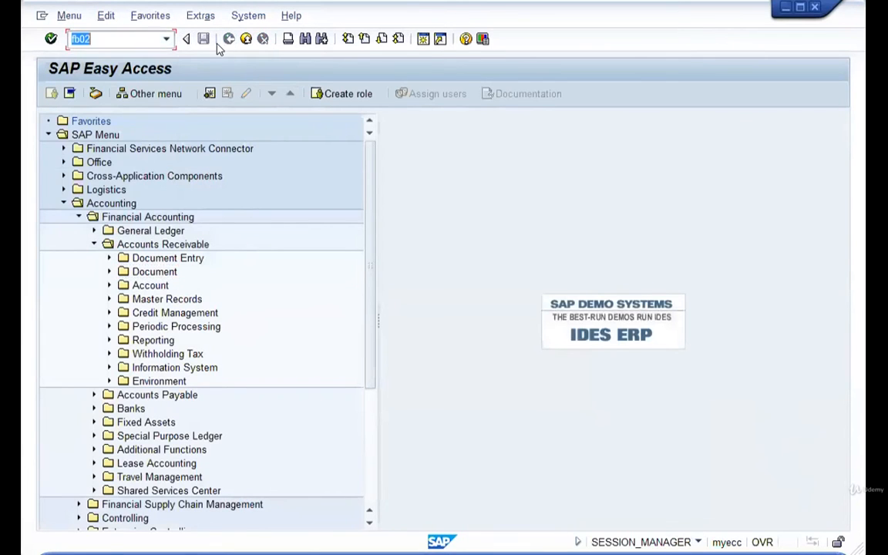
key(Return)
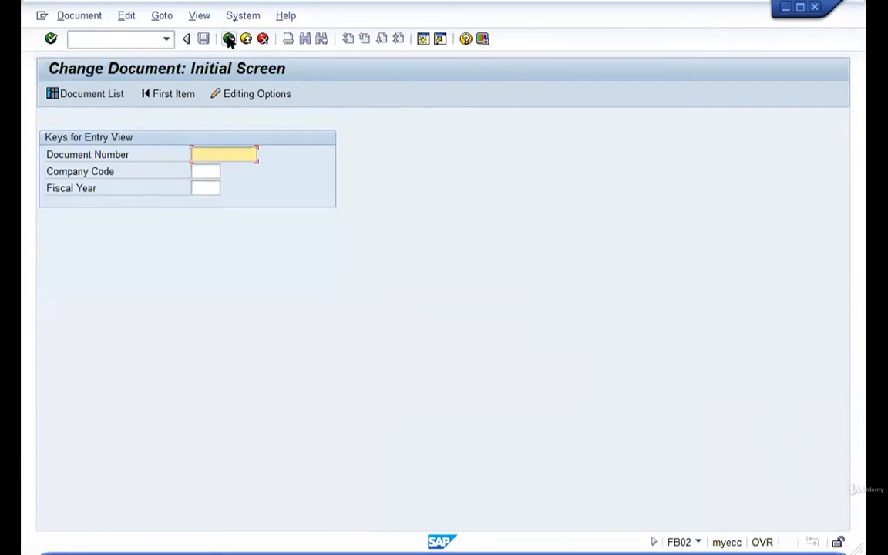
click(228, 39)
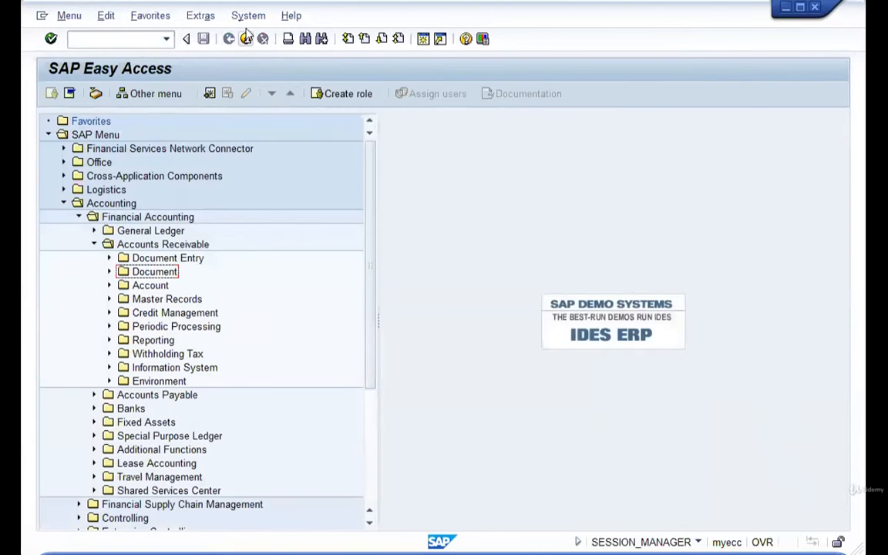
Step: Collapse the Accounts Receivable, Financial Accounting and Accounting folders in the SAP Menu
click(246, 33)
click(195, 217)
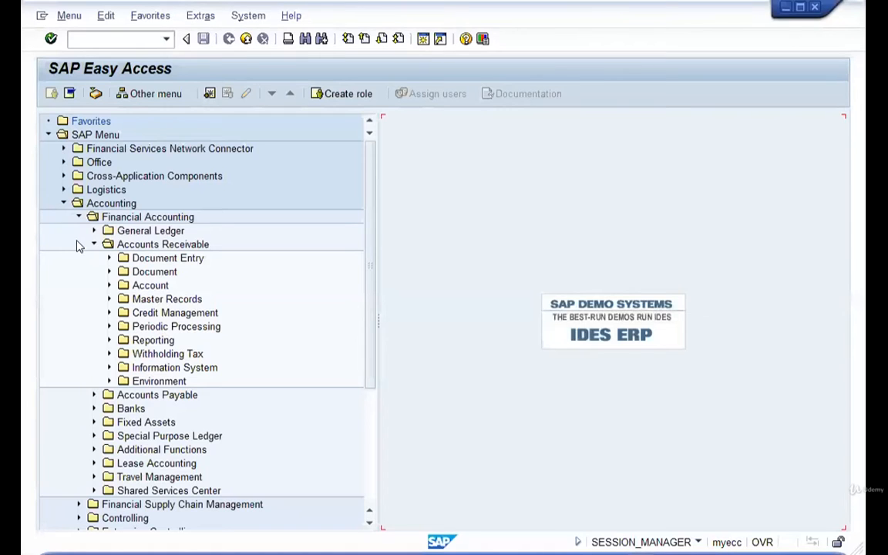
click(93, 244)
click(79, 217)
click(64, 203)
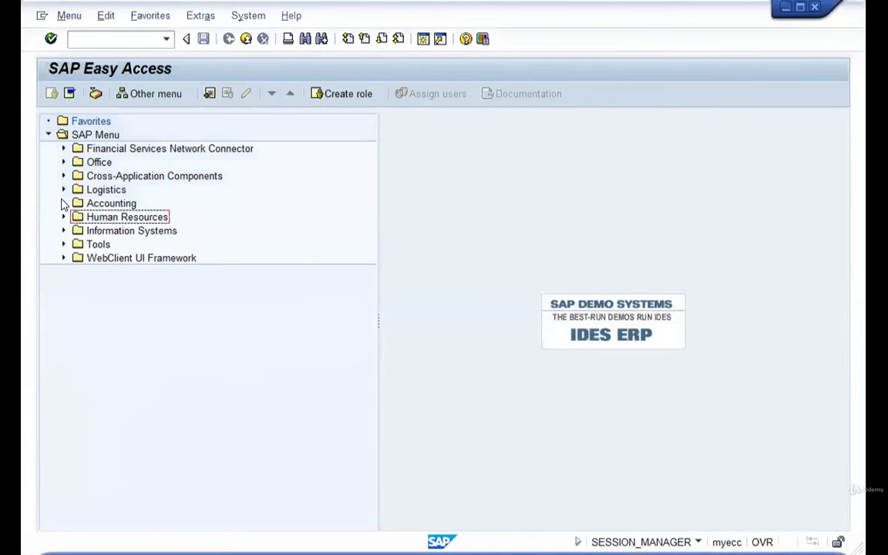
click(100, 138)
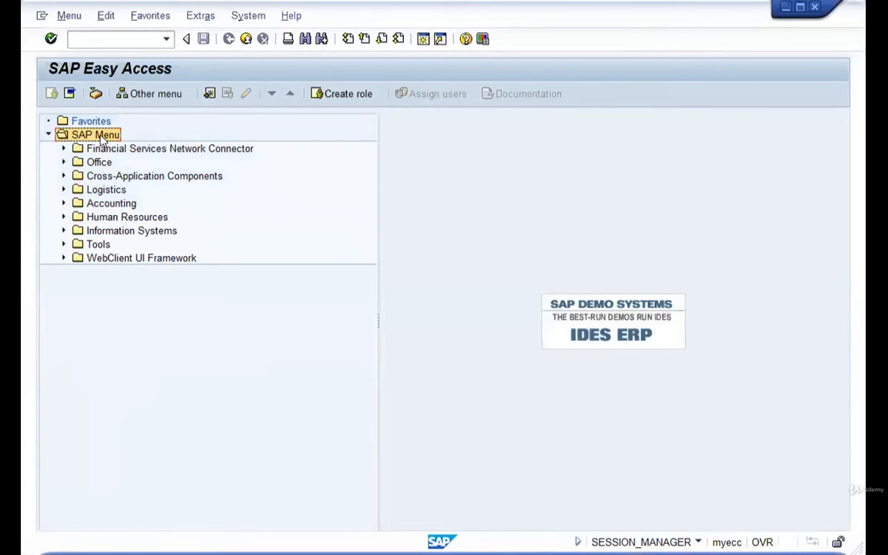
click(86, 203)
click(60, 202)
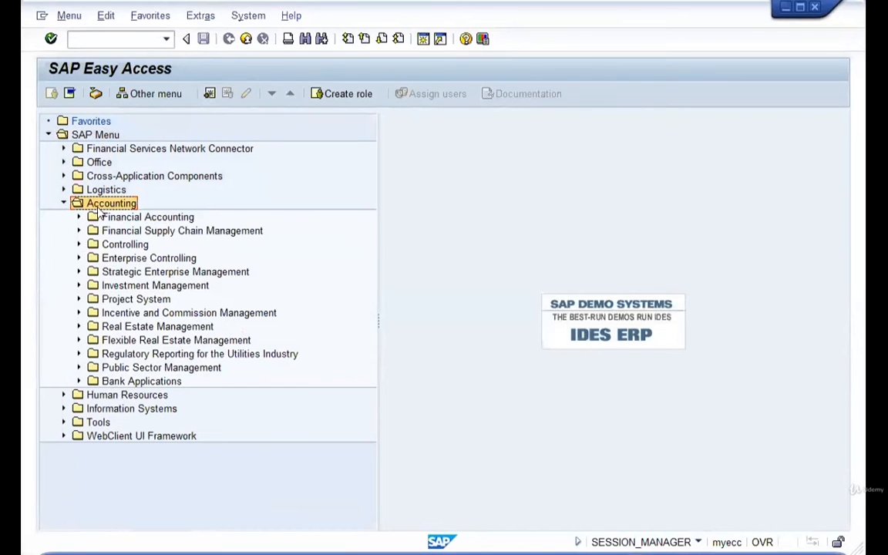
click(57, 203)
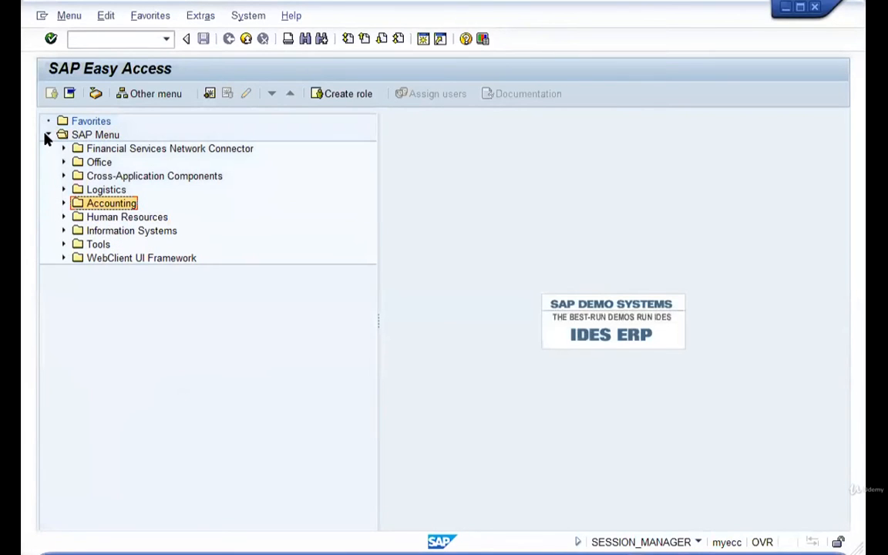
click(63, 203)
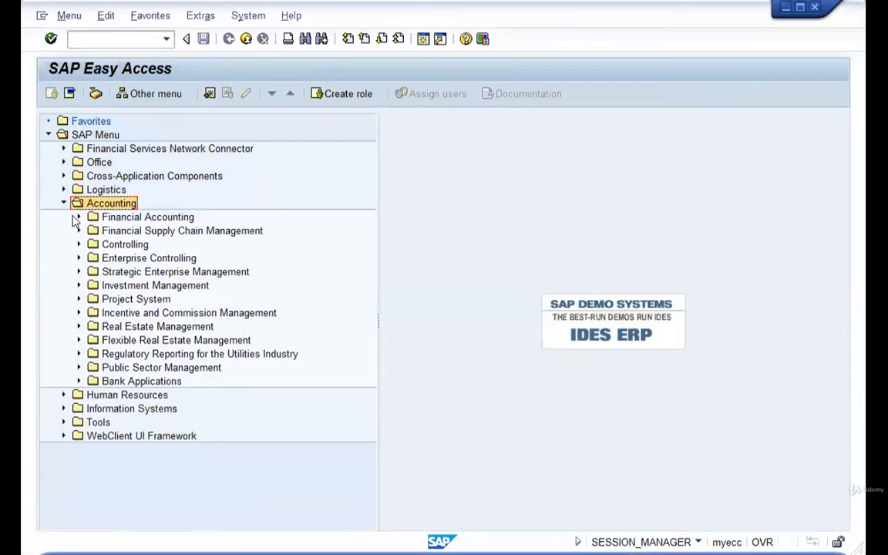
click(63, 203)
Step: Expand Logistics, Materials Management, Inventory Management and Material Document, and add MB02 - Change to the favorites
click(63, 189)
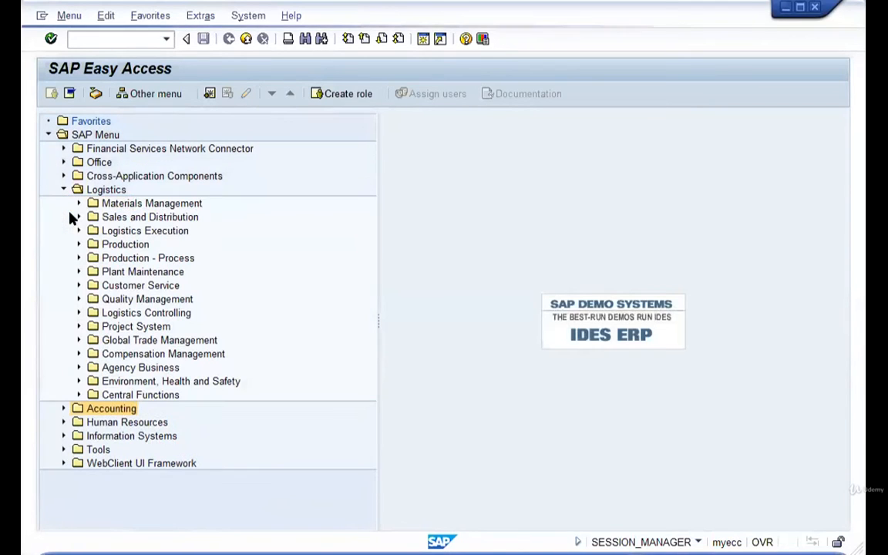
click(78, 204)
click(93, 231)
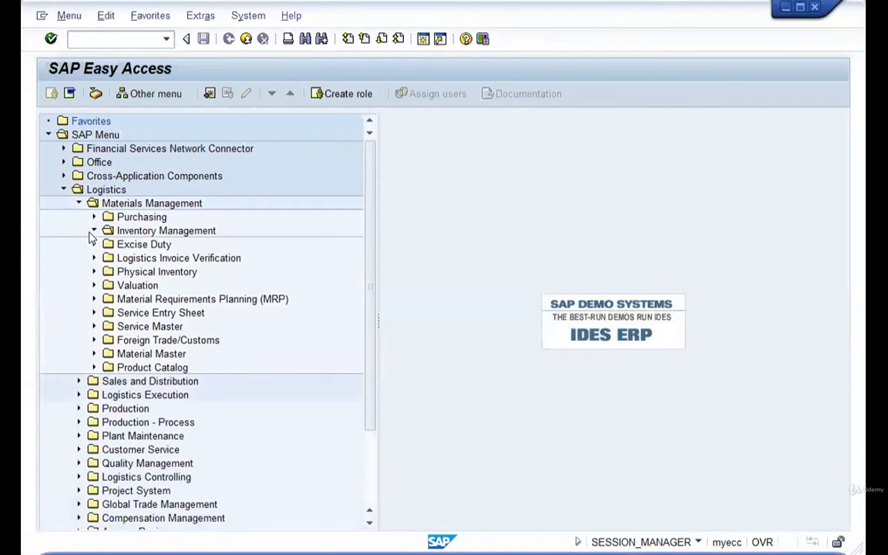
click(108, 257)
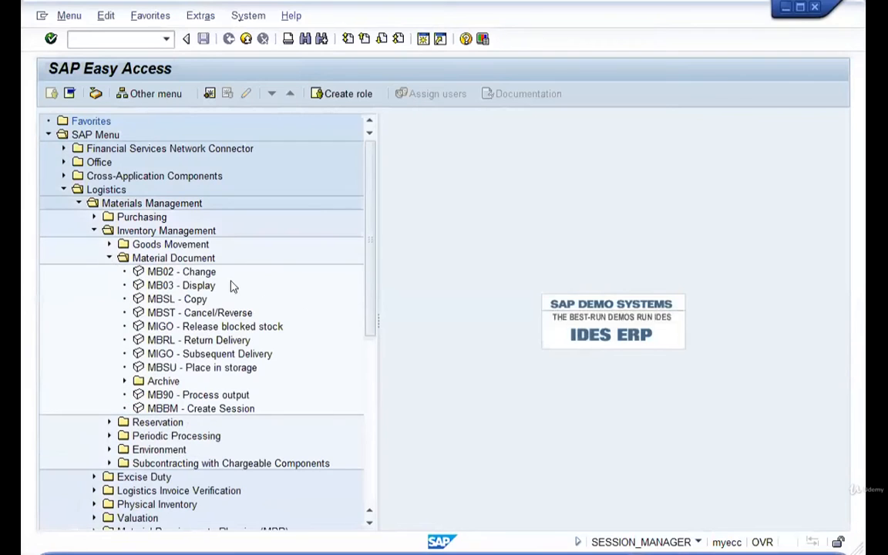
click(182, 272)
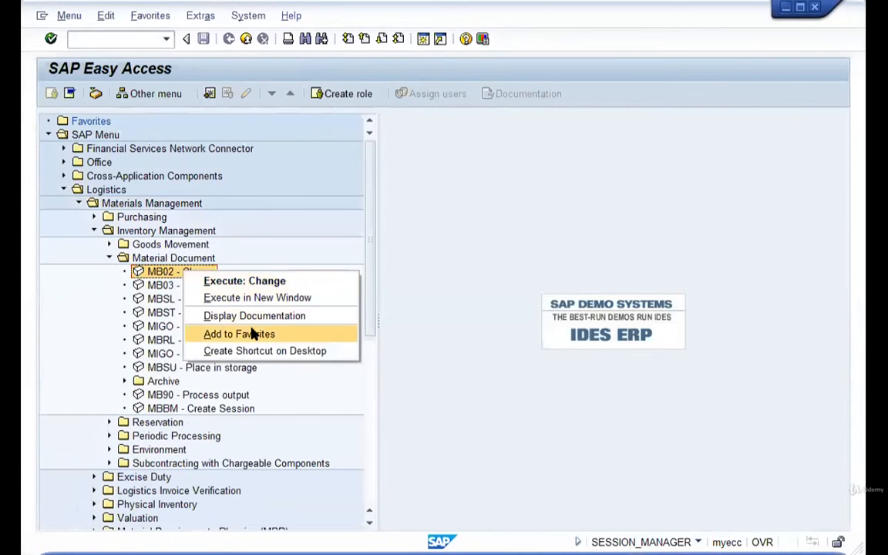
click(258, 333)
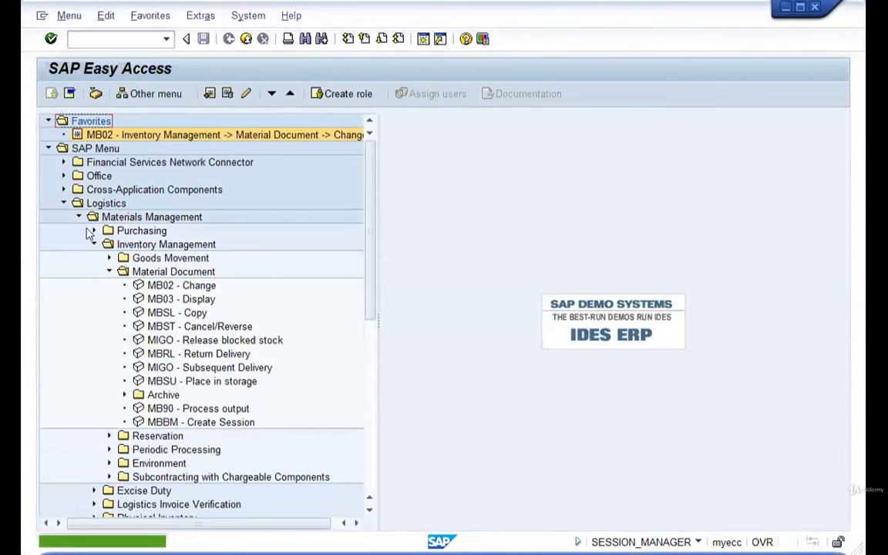
Step: Collapse the Material Document, Inventory Management, Materials Management and Logistics folders
click(109, 271)
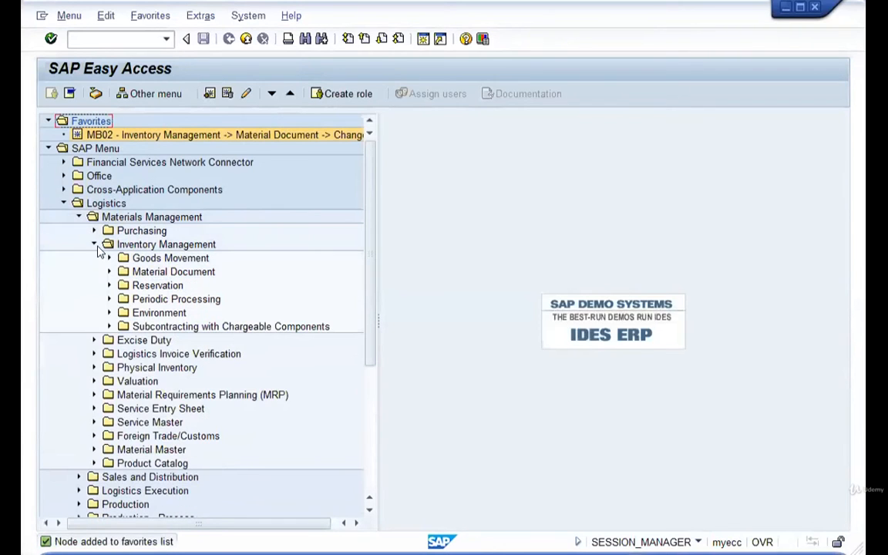
click(93, 244)
click(78, 217)
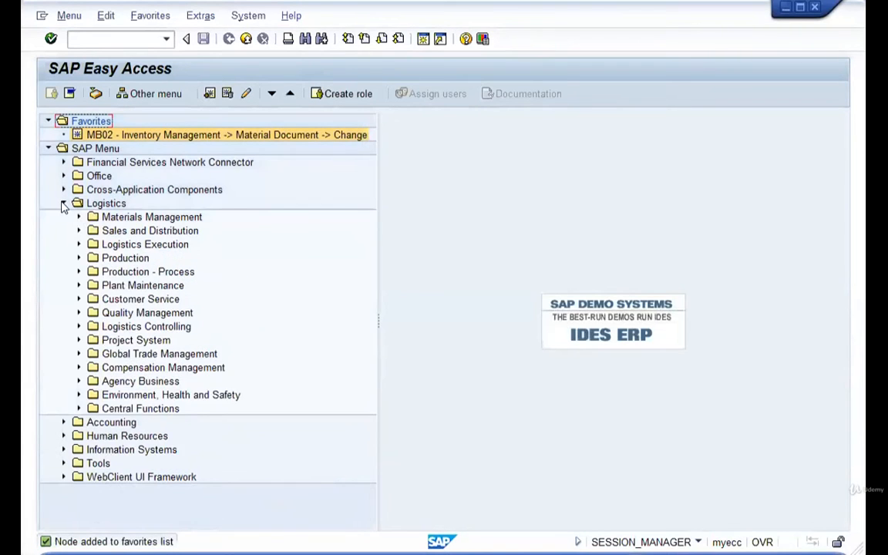
click(63, 202)
click(93, 150)
right_click(93, 150)
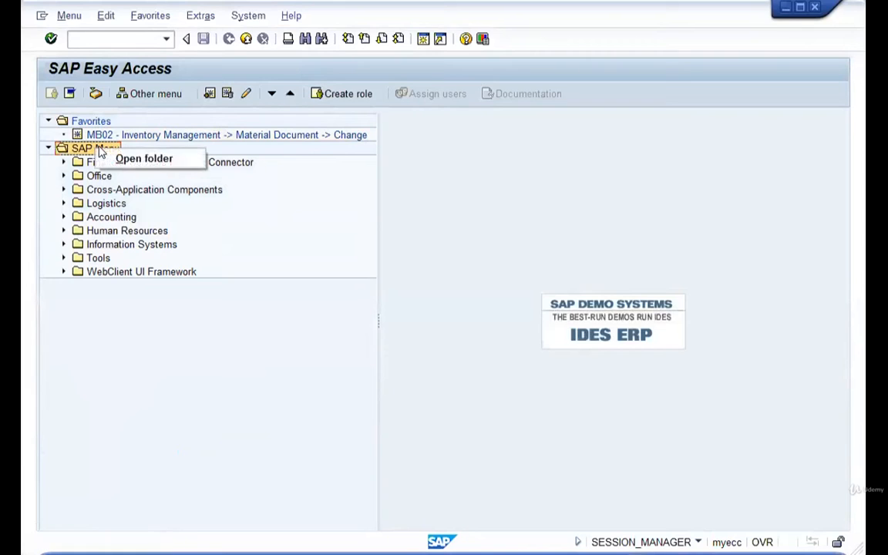
key(Escape)
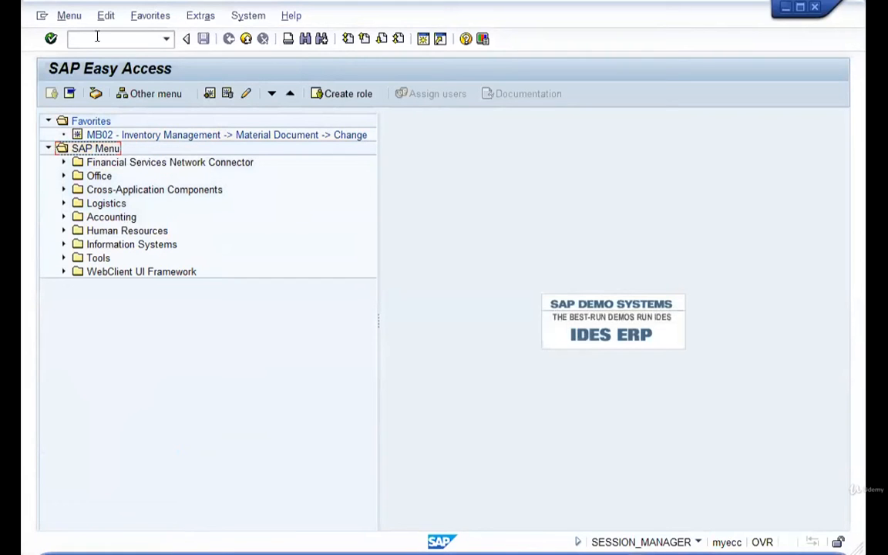
Step: Enable "Do not display menu, only display favorites" in the SAP Easy Access settings and apply it
click(74, 16)
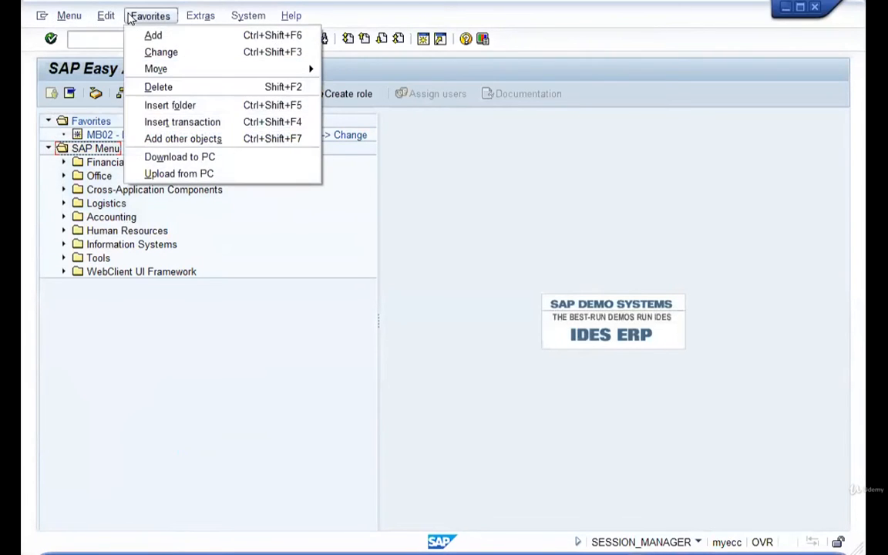
mouse_move(188, 18)
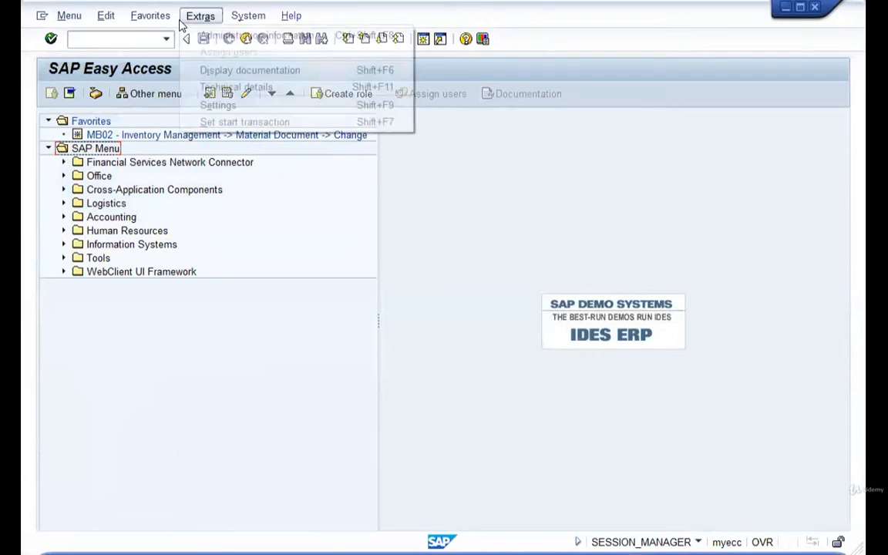
click(219, 105)
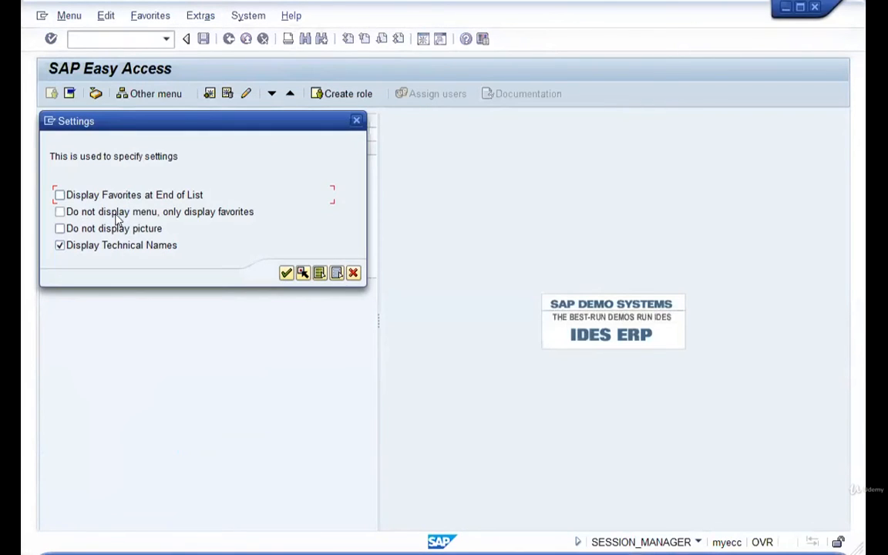
click(115, 211)
key(Return)
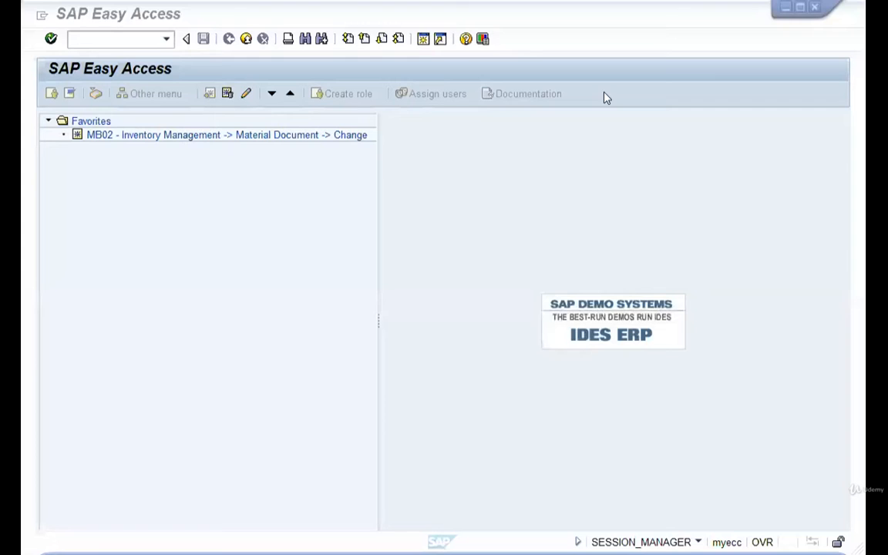
Step: Disable "Do not display menu, only display favorites" in the settings to restore the SAP Menu
click(198, 17)
click(222, 106)
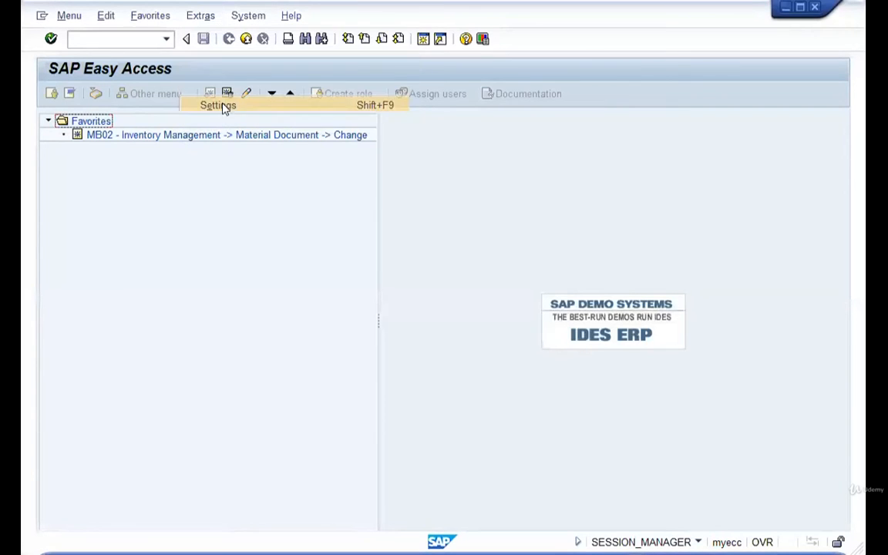
click(59, 211)
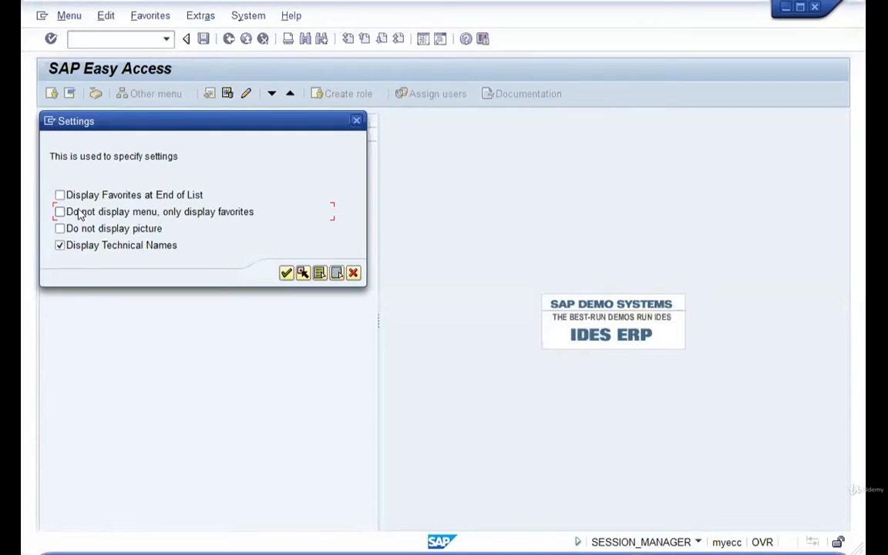
click(286, 271)
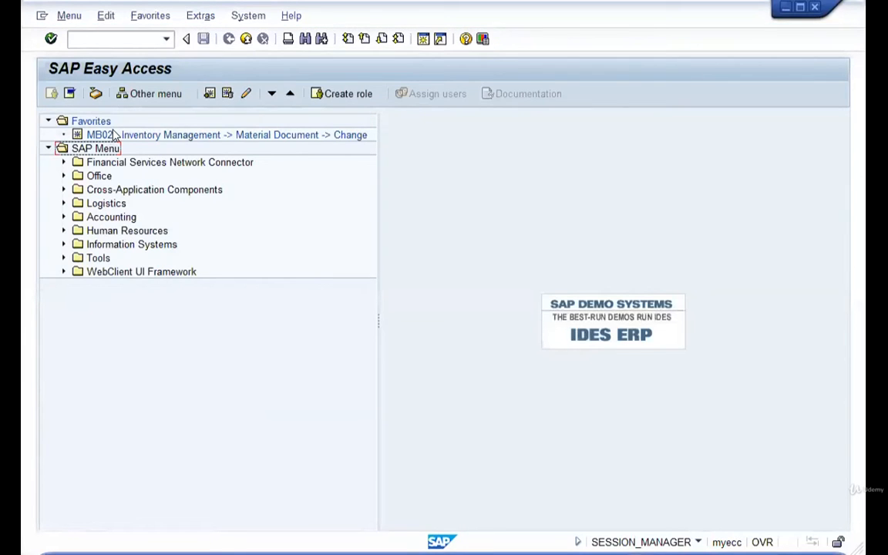
Step: Delete the MB02 Material Document Change entry from the favorites
right_click(114, 135)
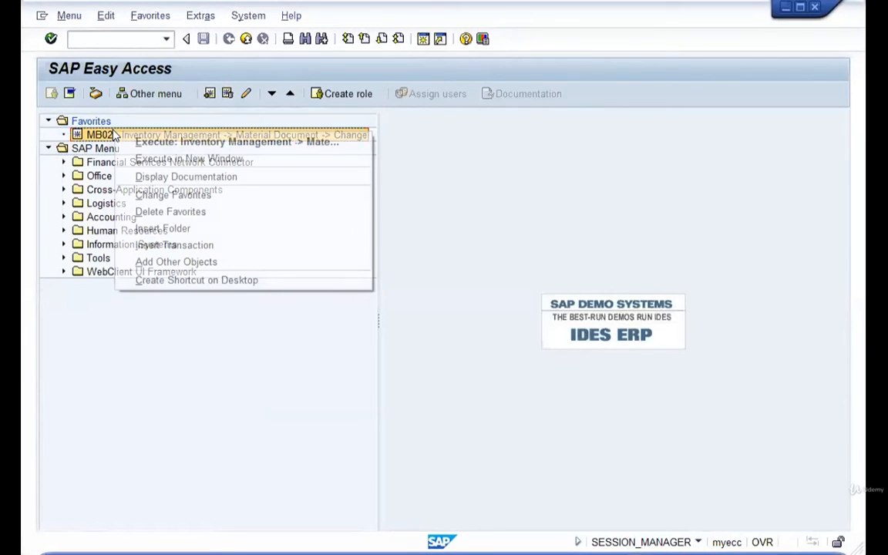
click(204, 212)
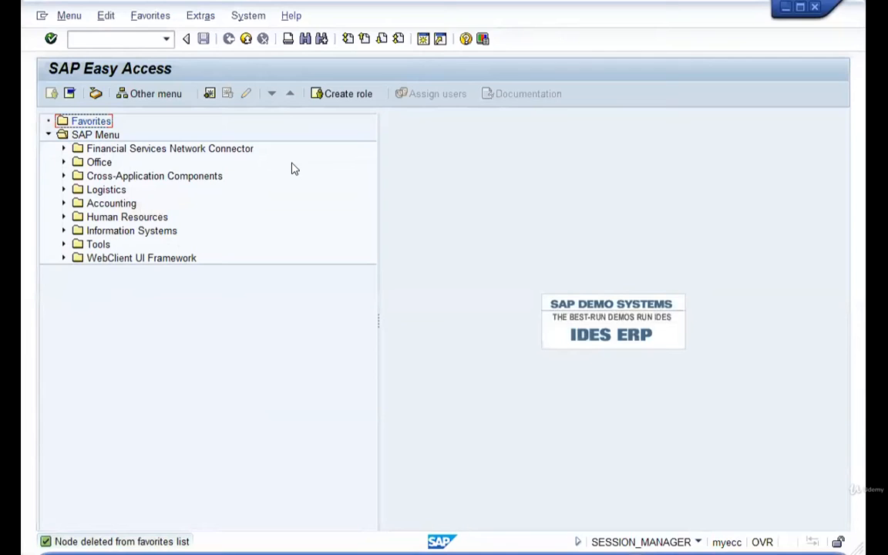
right_click(74, 126)
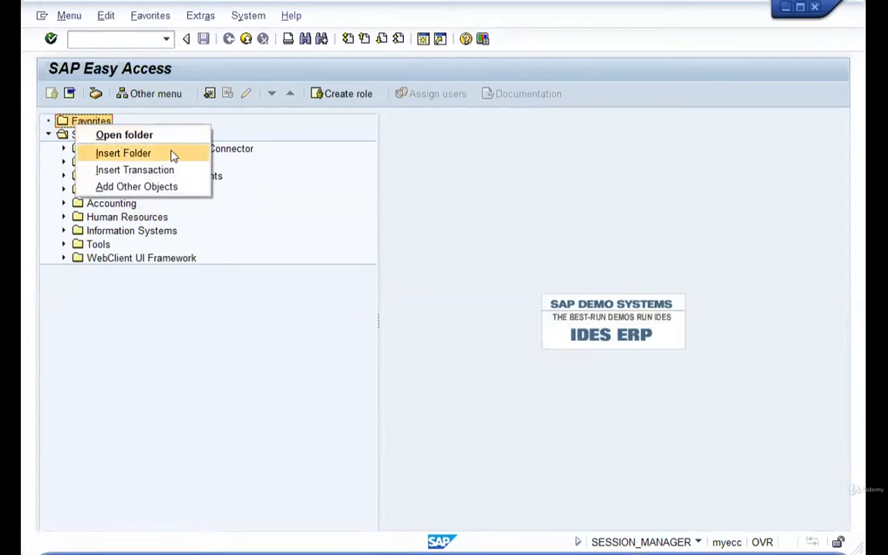
click(284, 239)
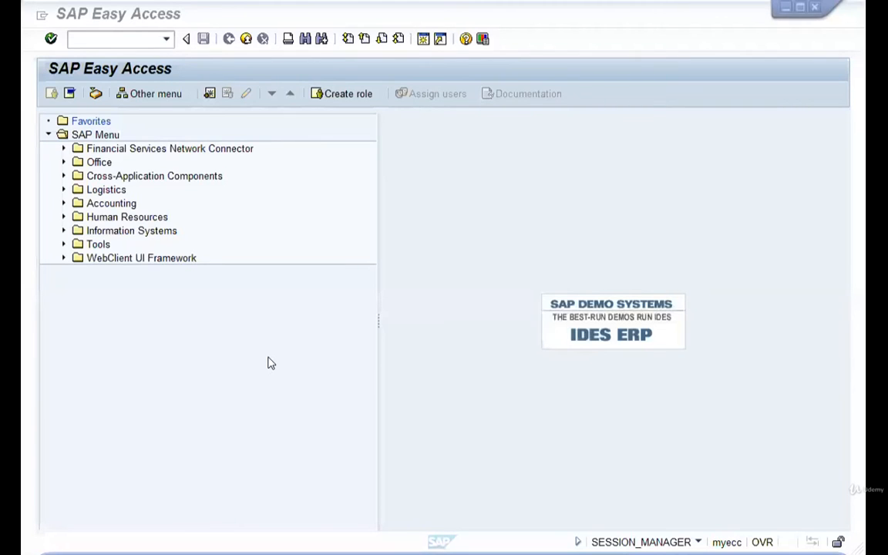
click(294, 285)
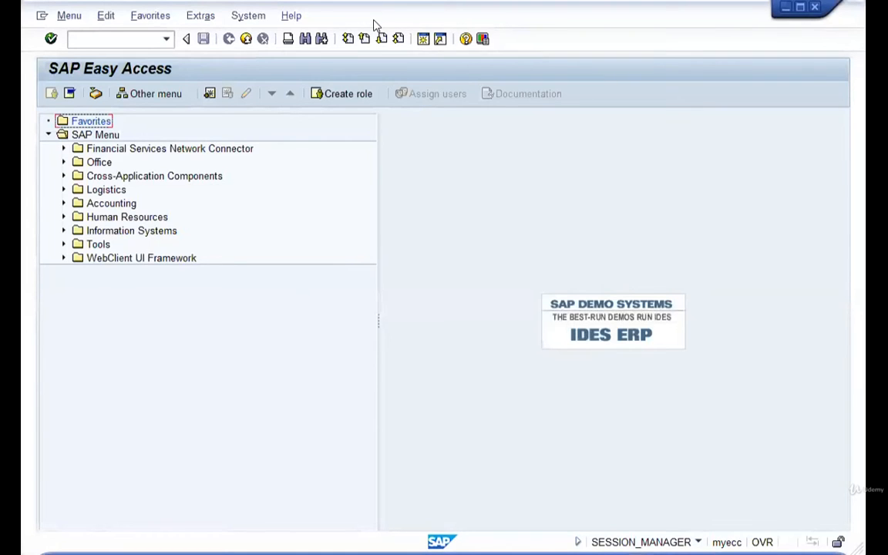
Step: Switch to the Recorded_Session_Notes document in Microsoft Word and examine the options listed for opening a new session
key(alt+Tab)
scroll(430, 167, down, 1)
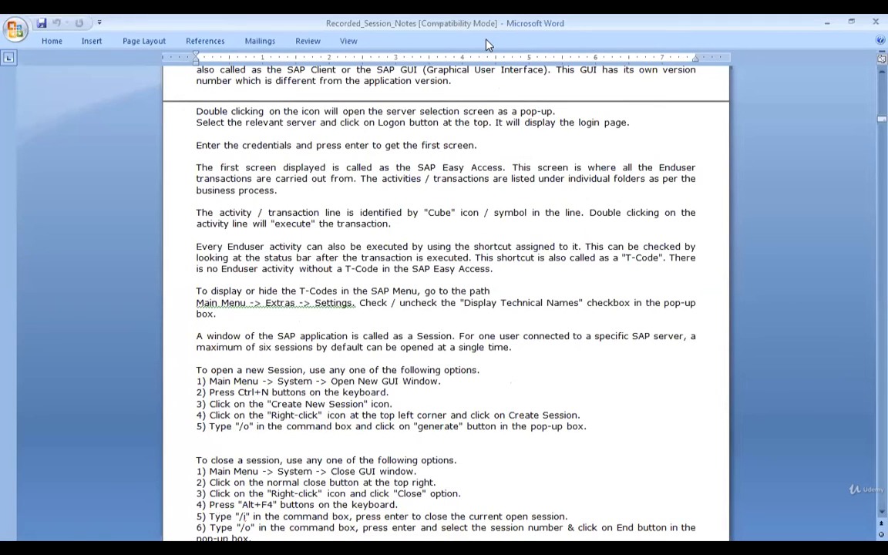
scroll(165, 414, down, 1)
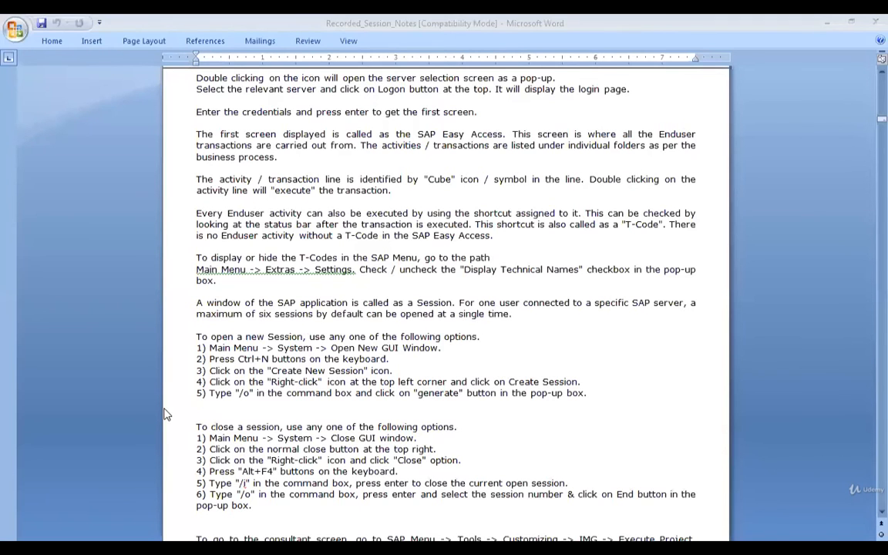
drag(179, 347, 272, 403)
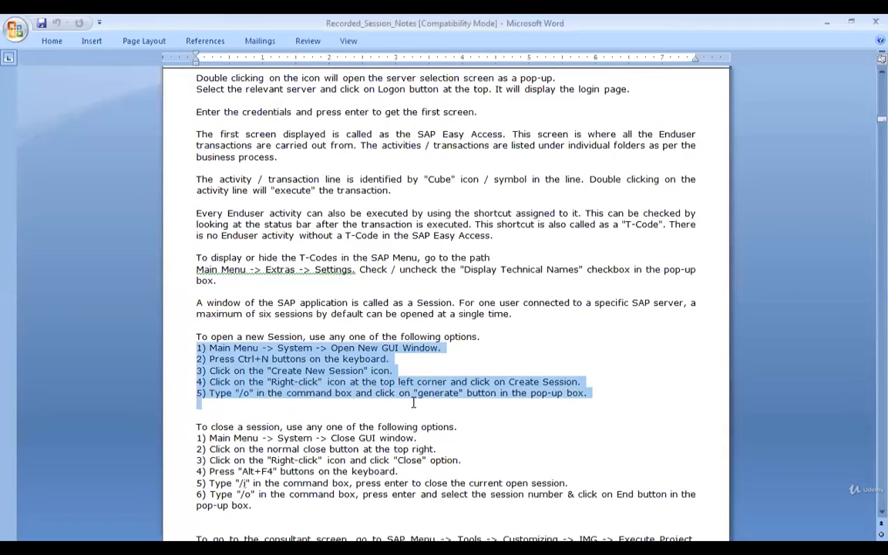
drag(558, 398, 602, 397)
click(602, 397)
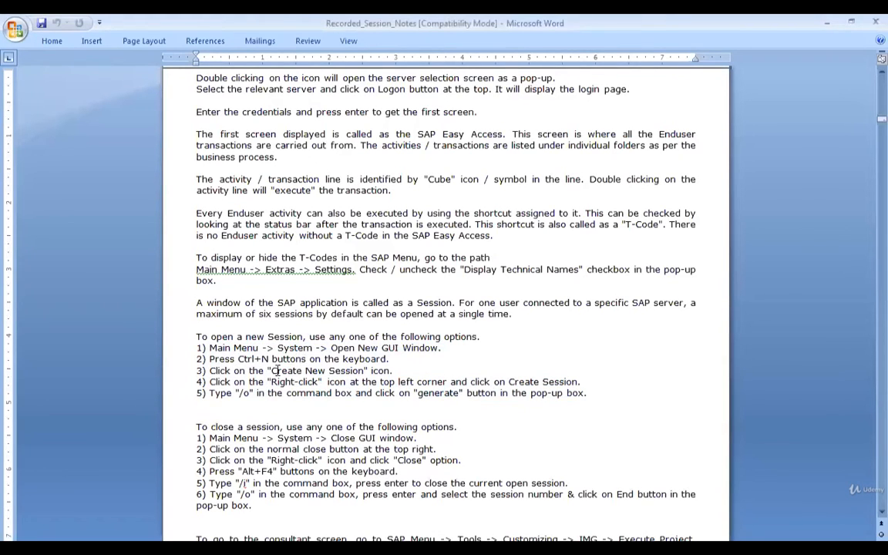
Step: Switch from the notes to SAP Easy Access and examine the New GUI Window, Creates New Session and Create Session options
drag(260, 371, 263, 373)
click(409, 373)
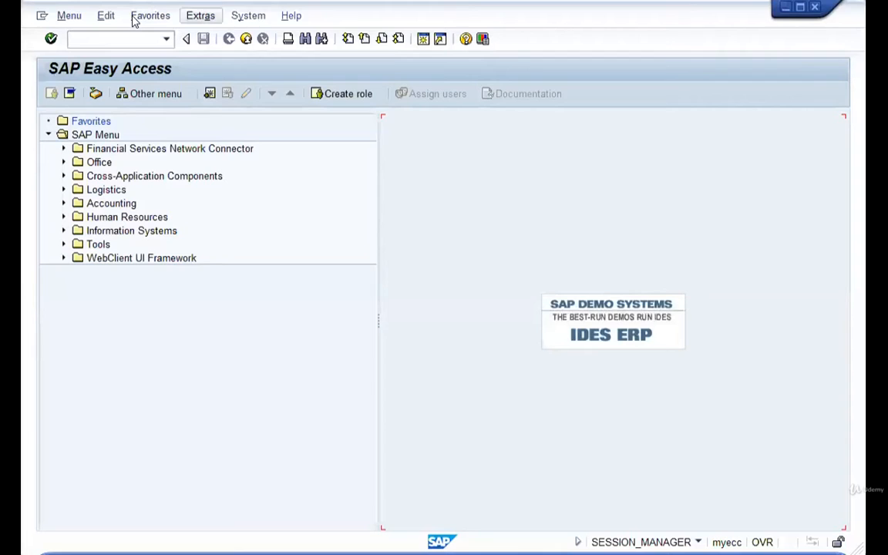
click(248, 15)
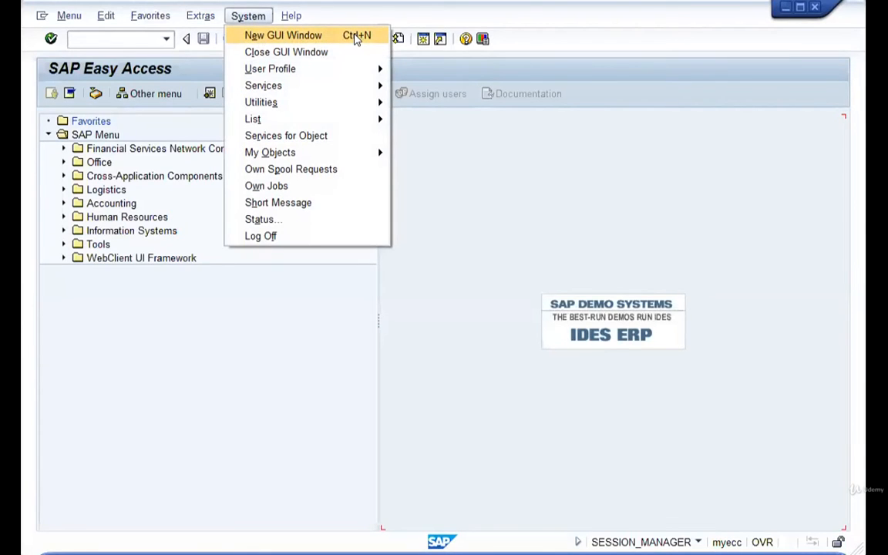
click(454, 200)
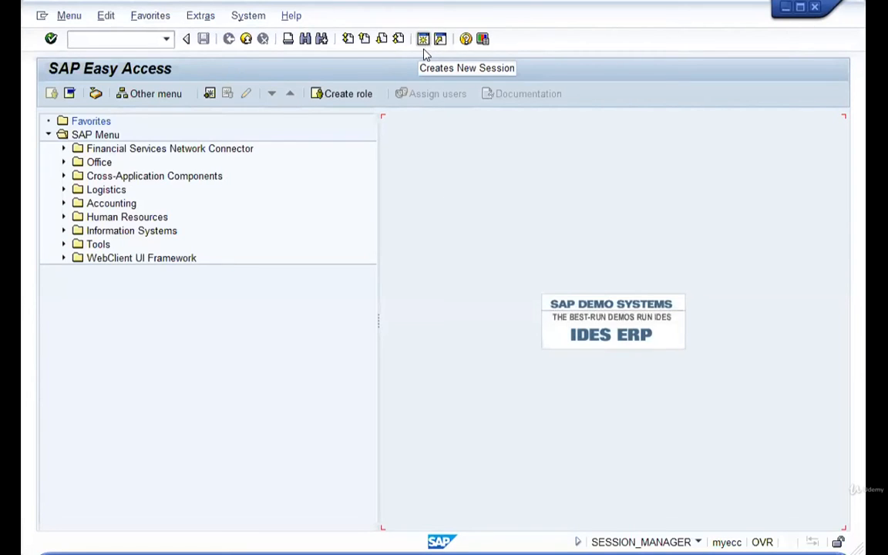
click(42, 16)
click(42, 17)
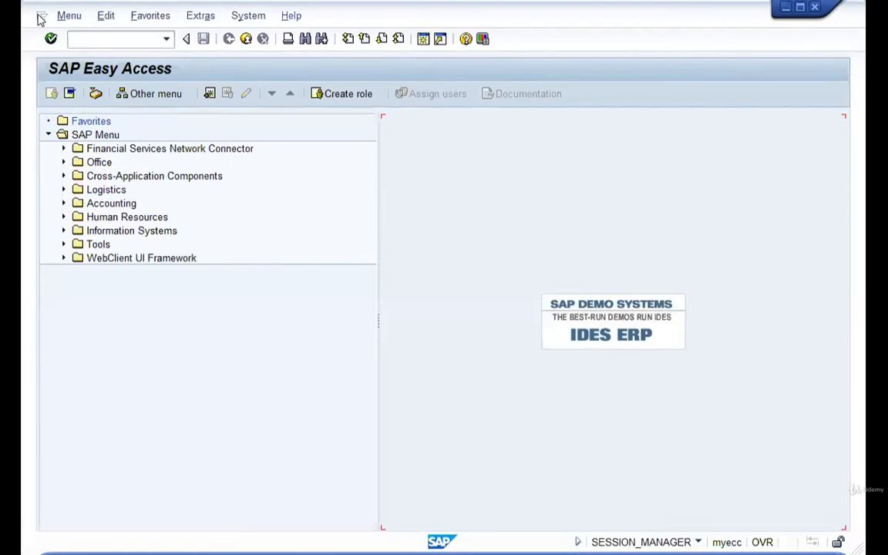
click(41, 17)
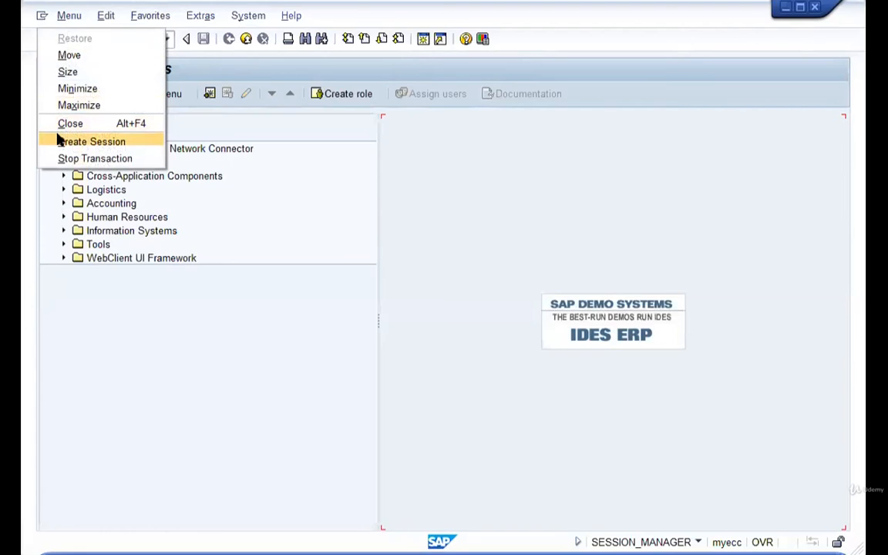
click(333, 344)
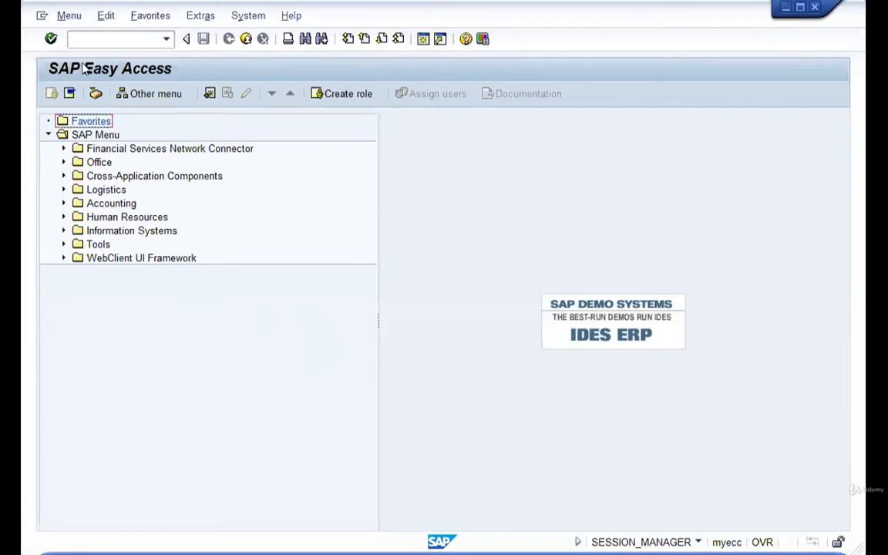
Step: Run the /o command to view the Back-End Sessions list, and close it without generating a session
click(87, 40)
text(/o)
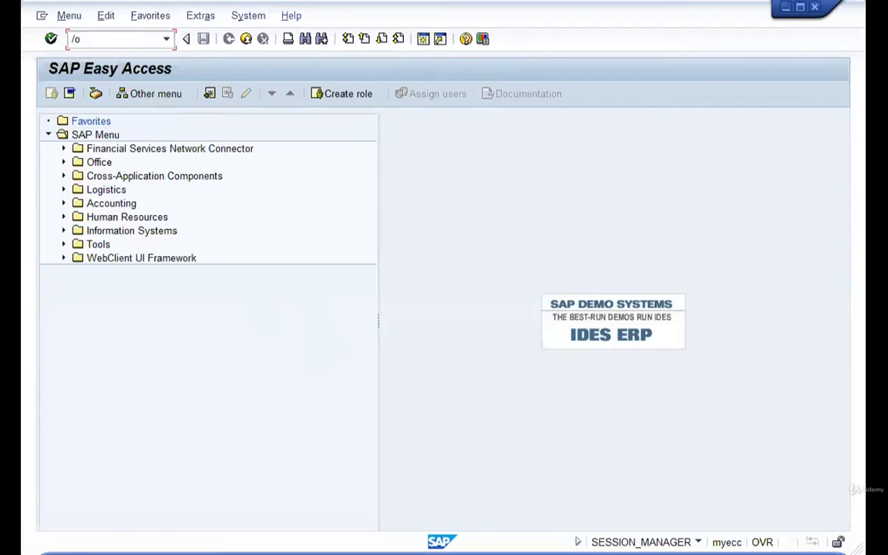
key(Return)
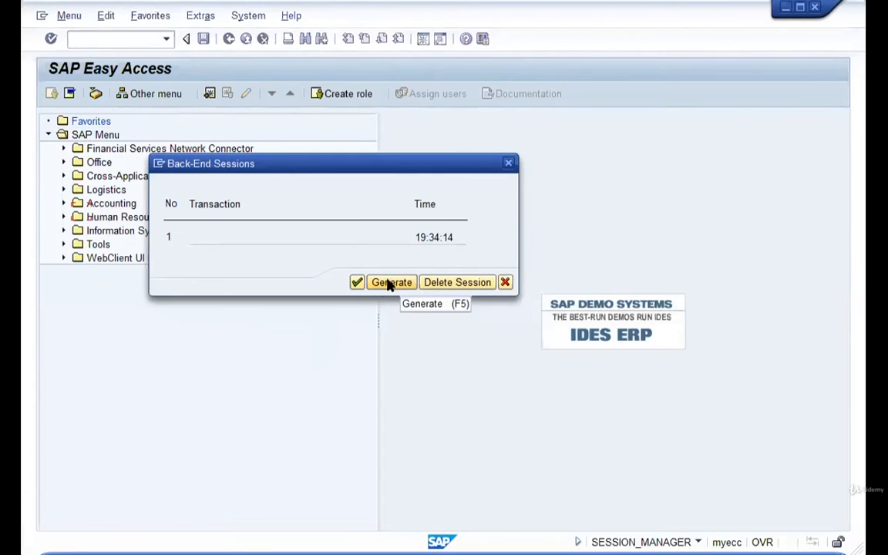
click(505, 282)
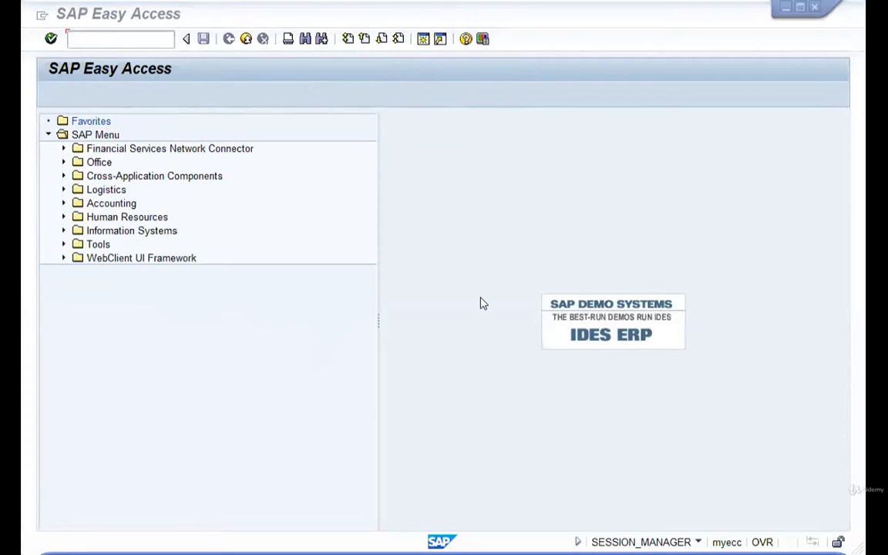
Step: Switch to the Recorded_Session_Notes document in Microsoft Word and examine the options listed for closing a session
drag(196, 426, 255, 511)
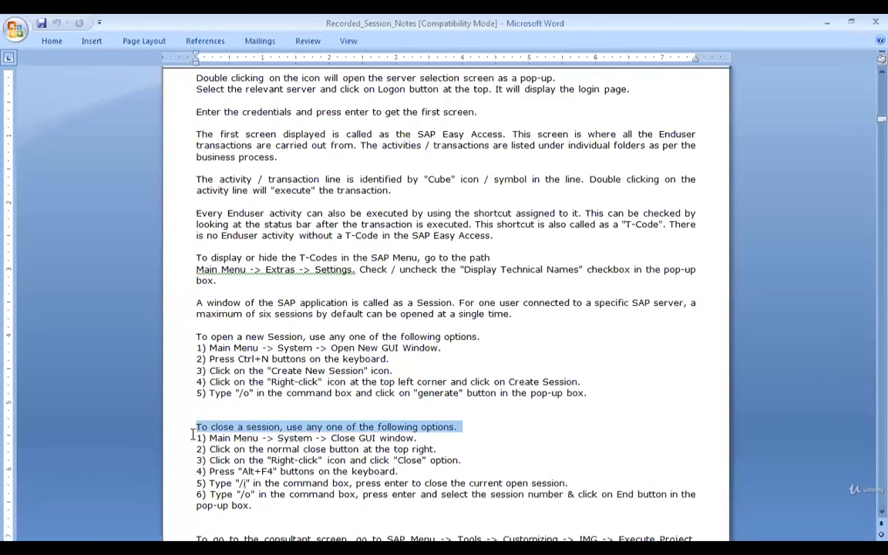
click(367, 460)
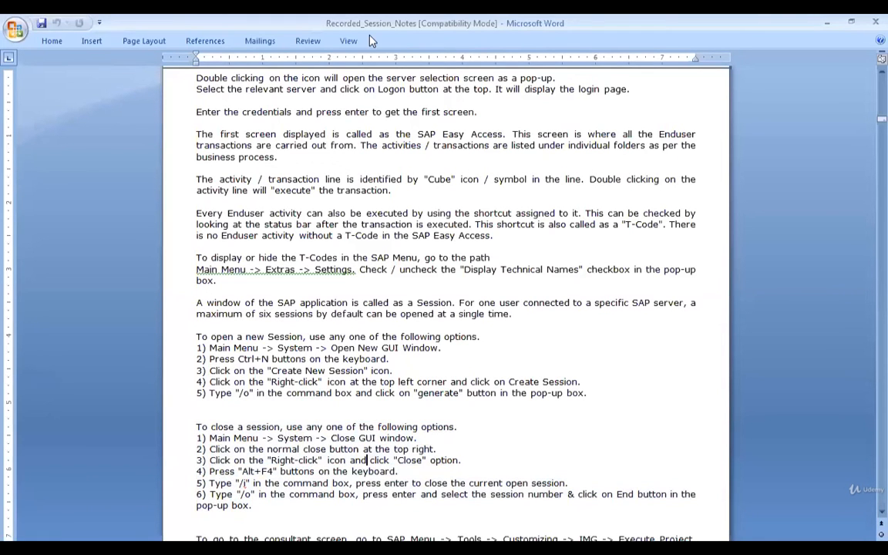
key(alt+Tab)
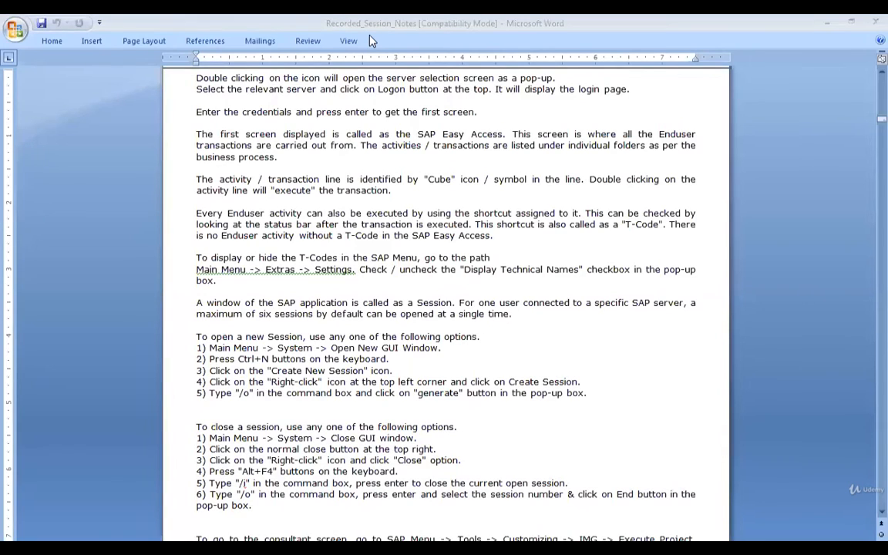
drag(268, 450, 436, 450)
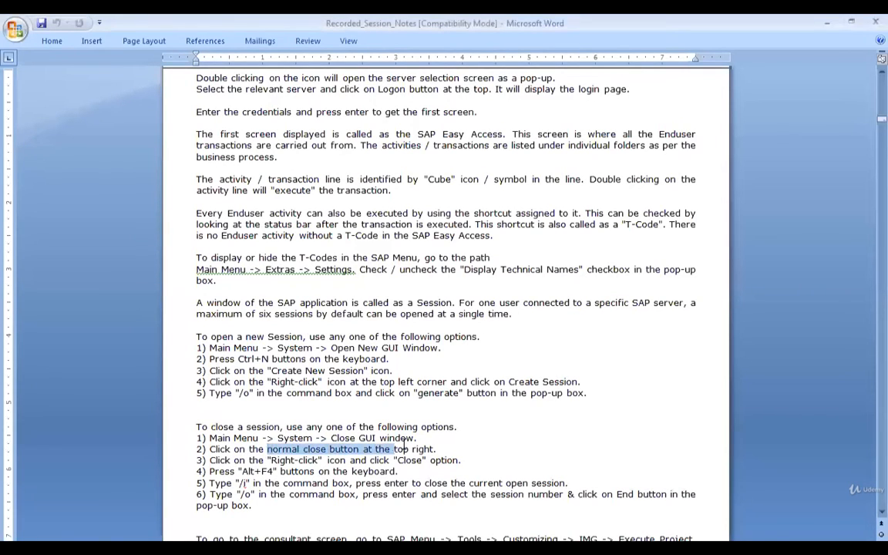
click(438, 447)
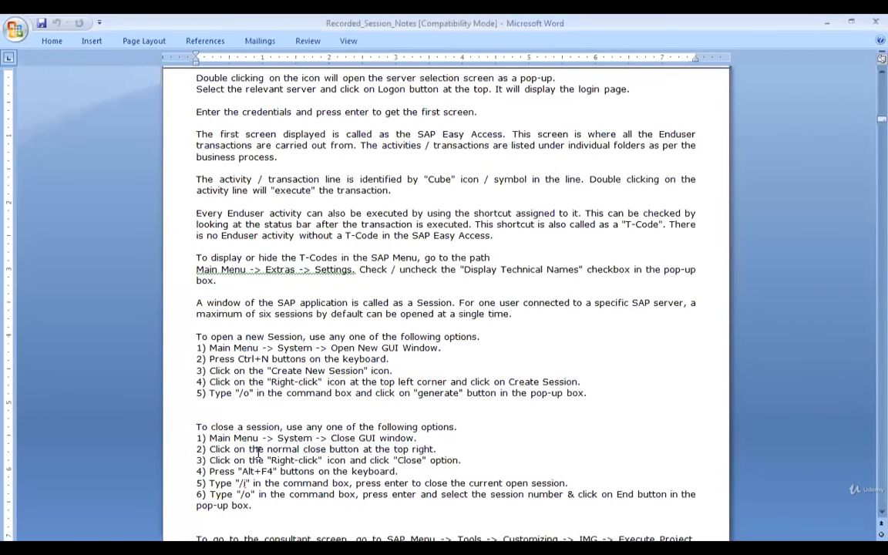
drag(248, 449, 448, 444)
click(448, 443)
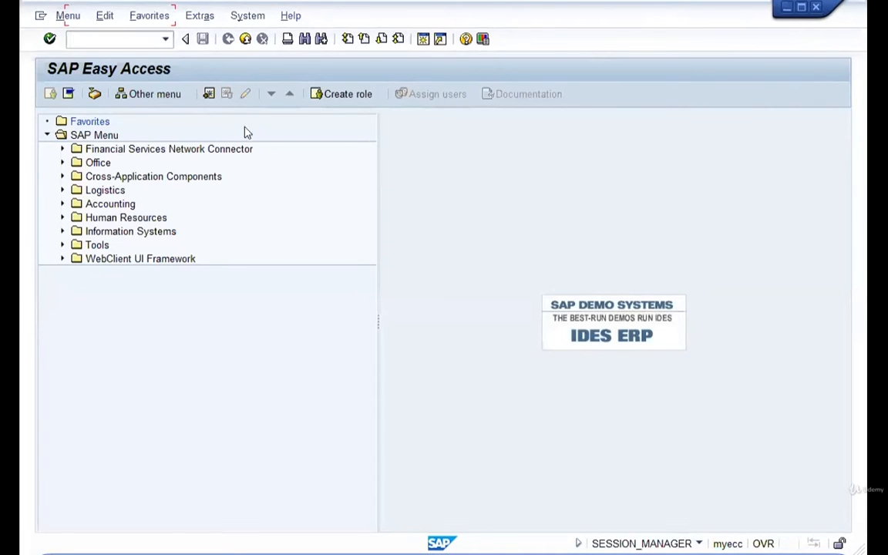
Step: Switch to SAP Easy Access and view the system commands, including Log Off, without running any
click(243, 16)
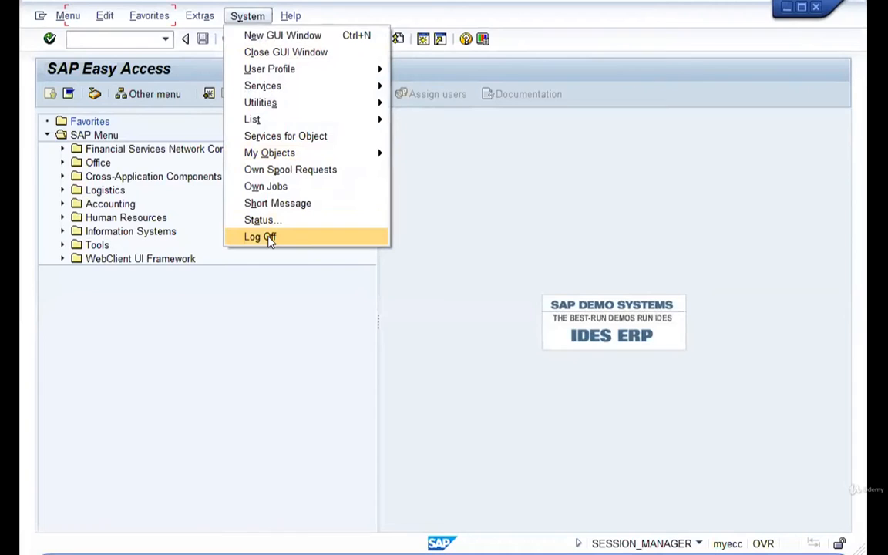
click(287, 316)
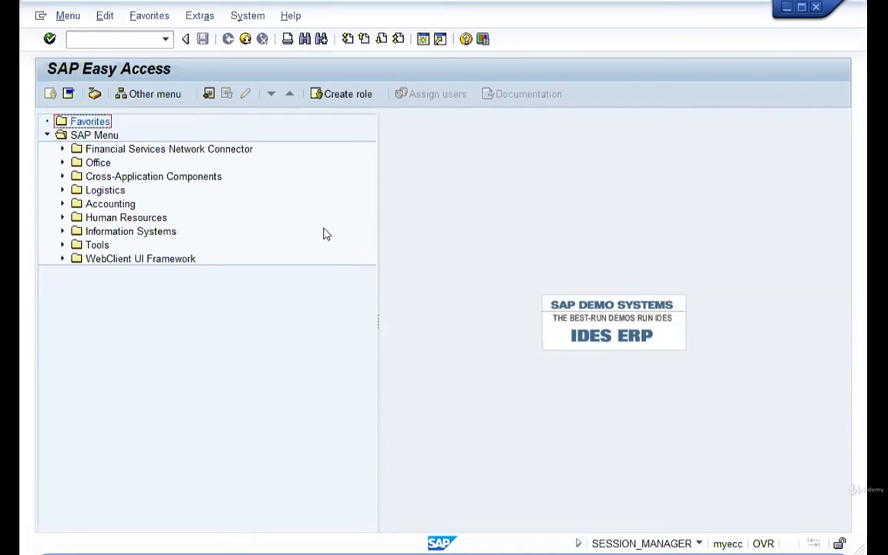
Step: Select the Tools folder in the SAP Menu and create a new session
click(109, 136)
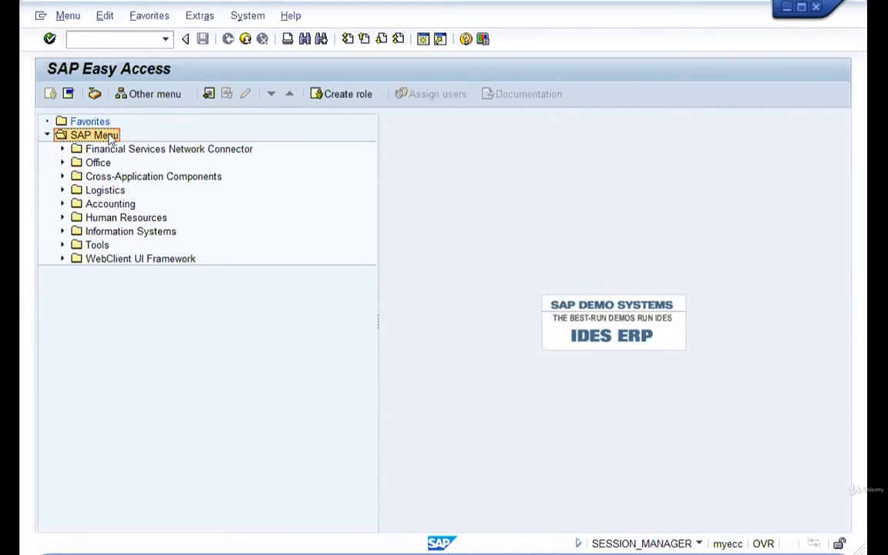
click(91, 232)
click(93, 244)
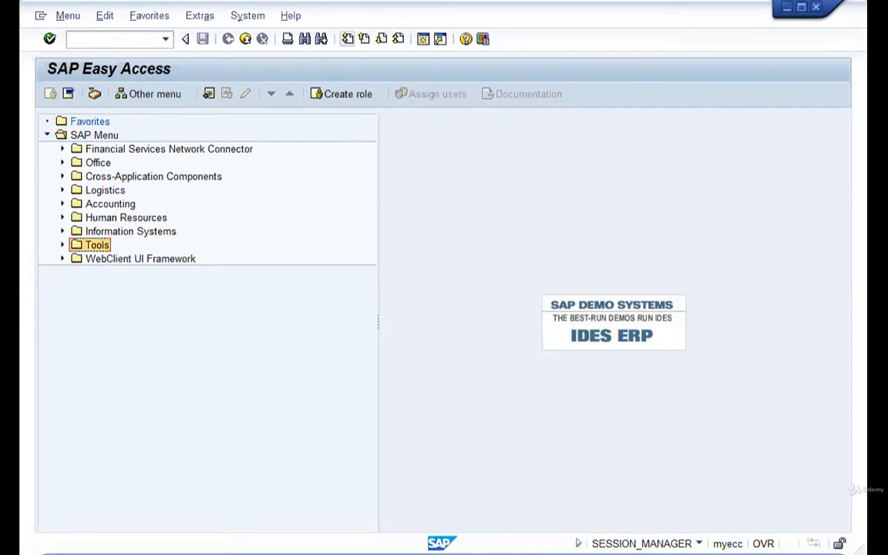
click(423, 38)
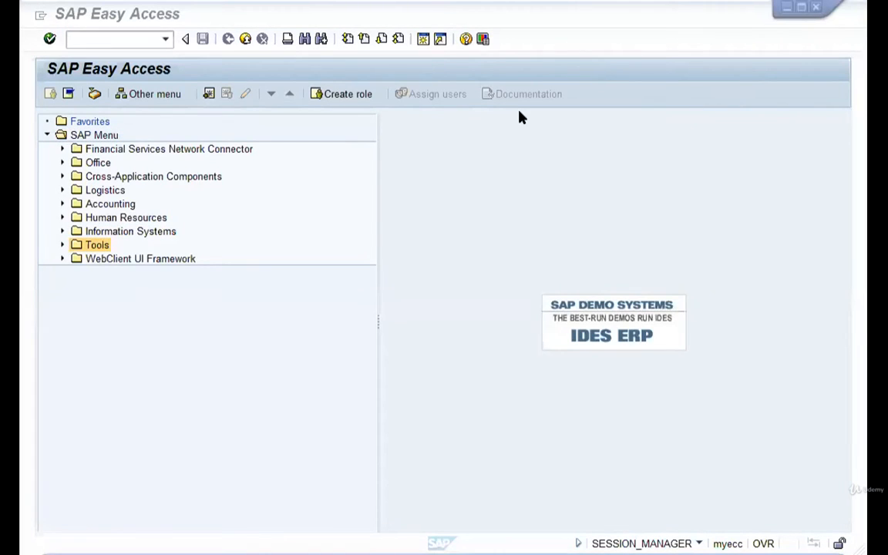
Step: Expand the Customizing and IMG folders under Tools and run SPRO - Execute Project
double_click(115, 272)
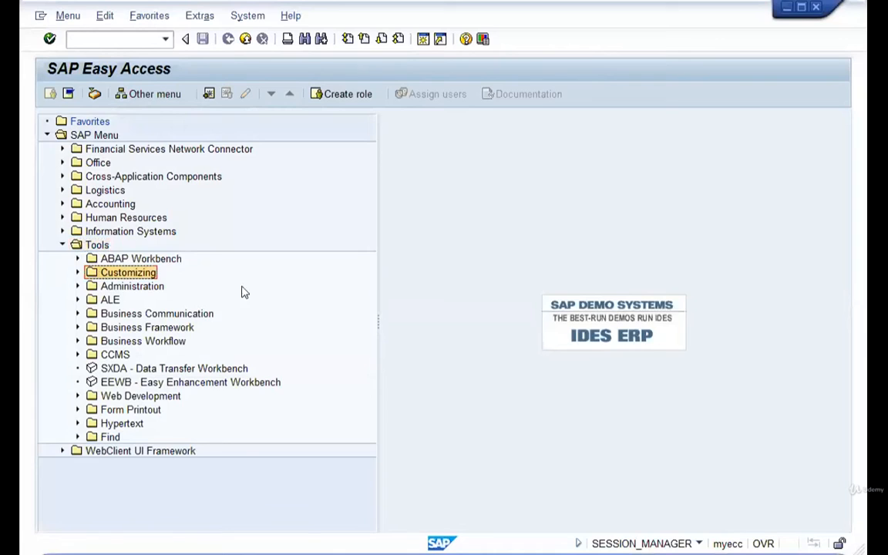
click(125, 286)
double_click(127, 285)
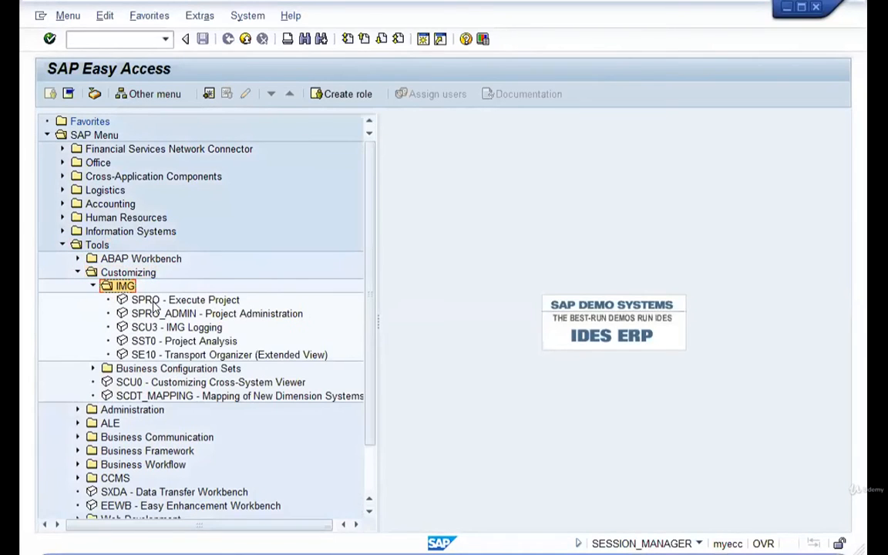
click(212, 301)
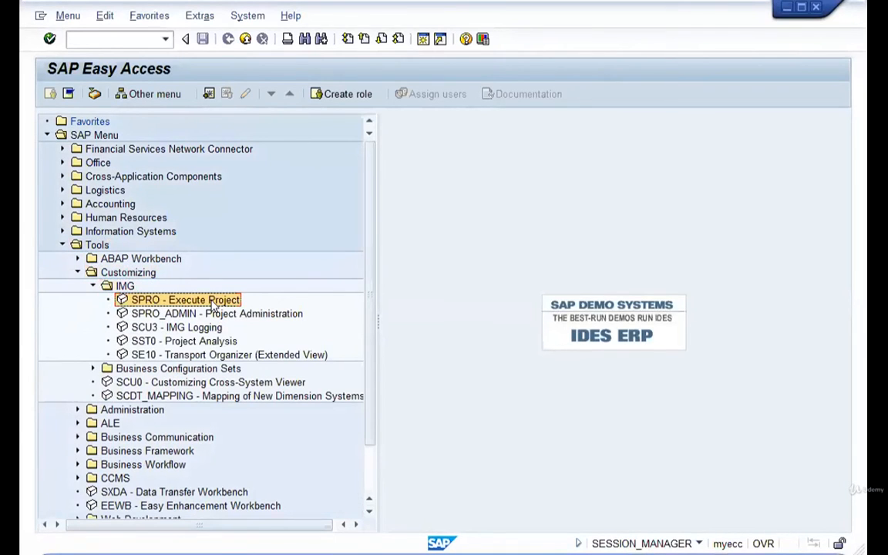
double_click(213, 300)
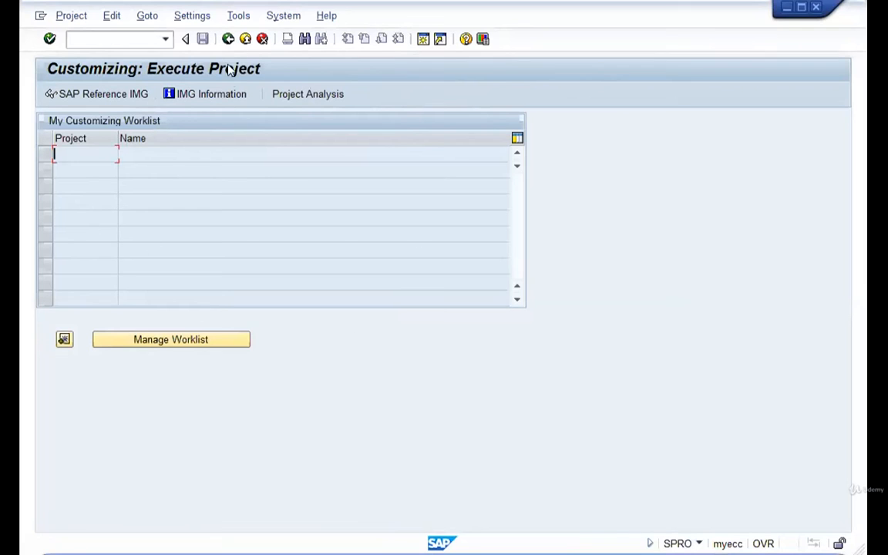
Step: Return to SAP Easy Access and reopen Customizing: Execute Project with the transaction code spro
click(228, 39)
click(107, 32)
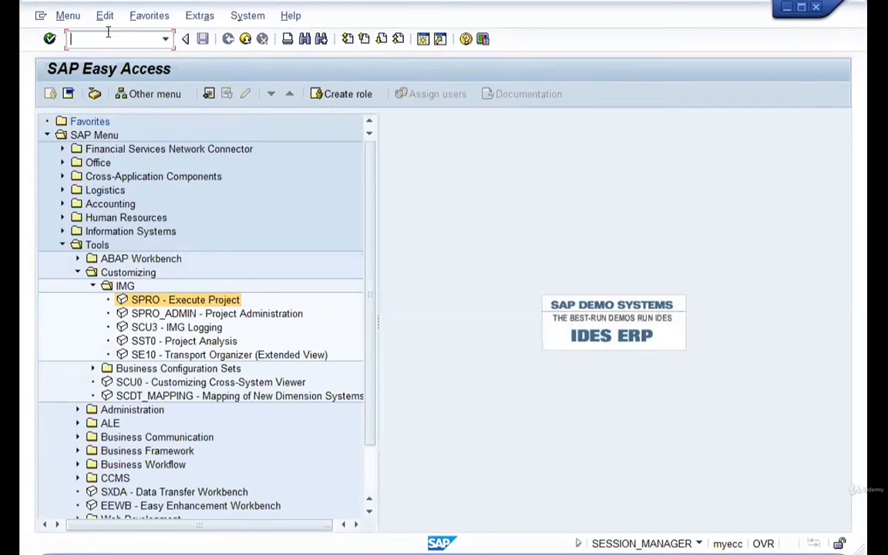
text(spro)
key(Return)
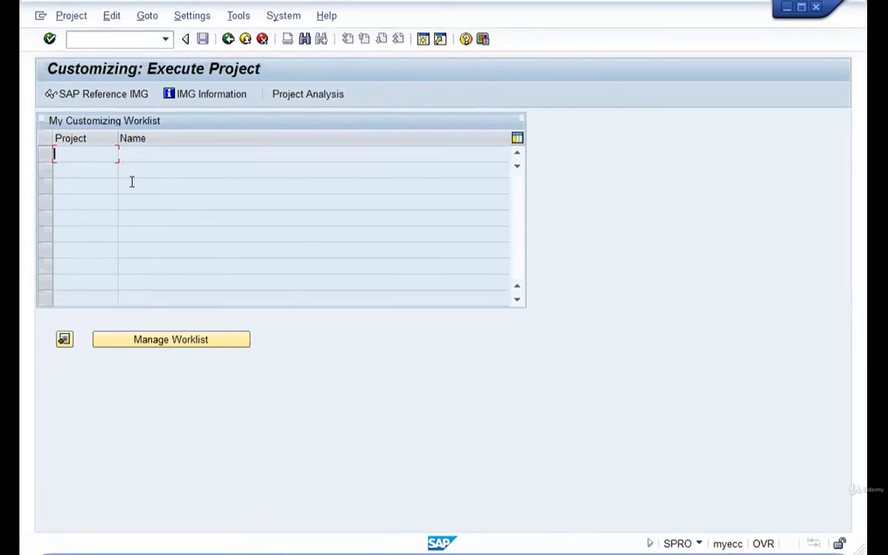
Step: Display the SAP Reference IMG from the Customizing: Execute Project screen
click(92, 180)
click(86, 157)
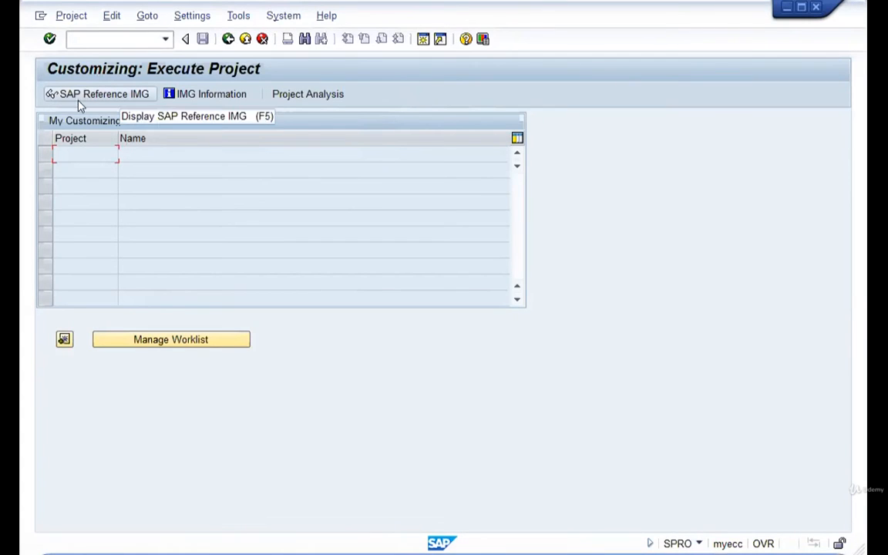
click(101, 95)
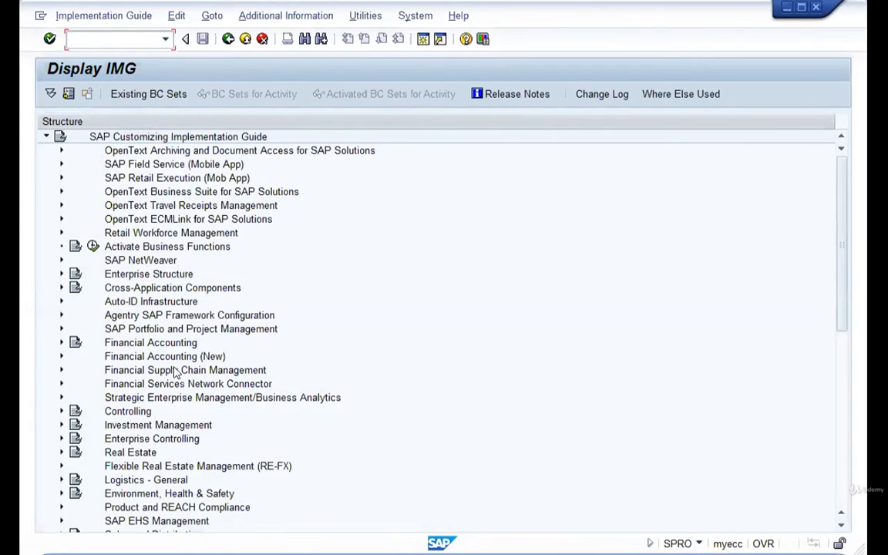
Step: Examine the SAP Customizing Implementation Guide nodes, including Enterprise Structure, Financial Accounting (New), Sales and Distribution, Materials Management and Logistics Execution
click(170, 314)
click(163, 261)
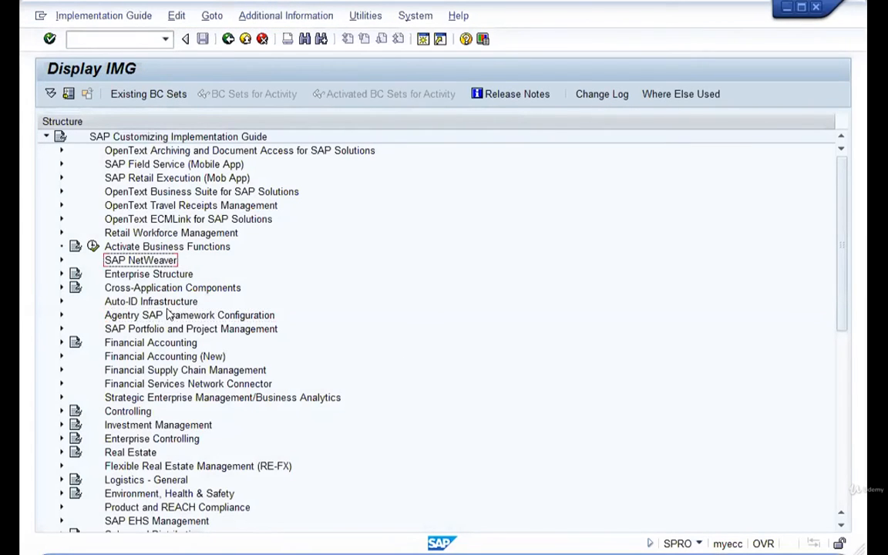
click(179, 329)
click(233, 383)
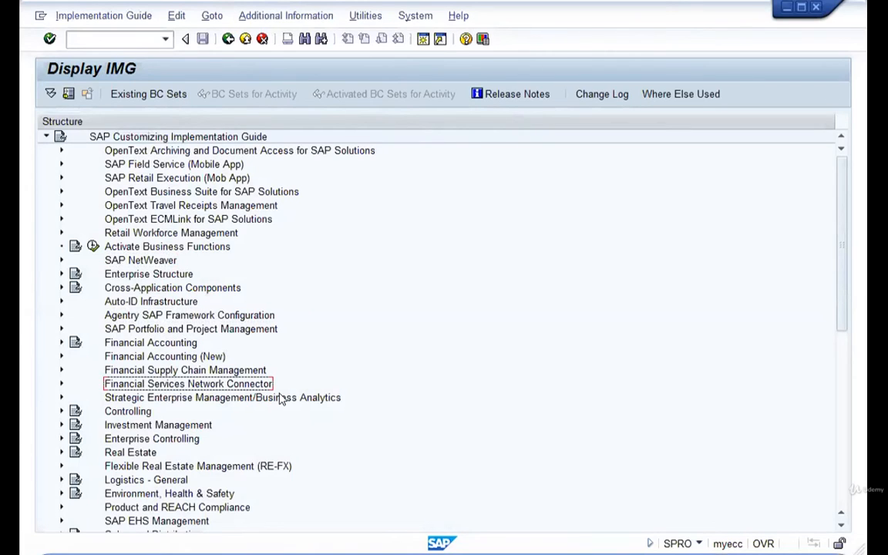
click(146, 273)
click(166, 356)
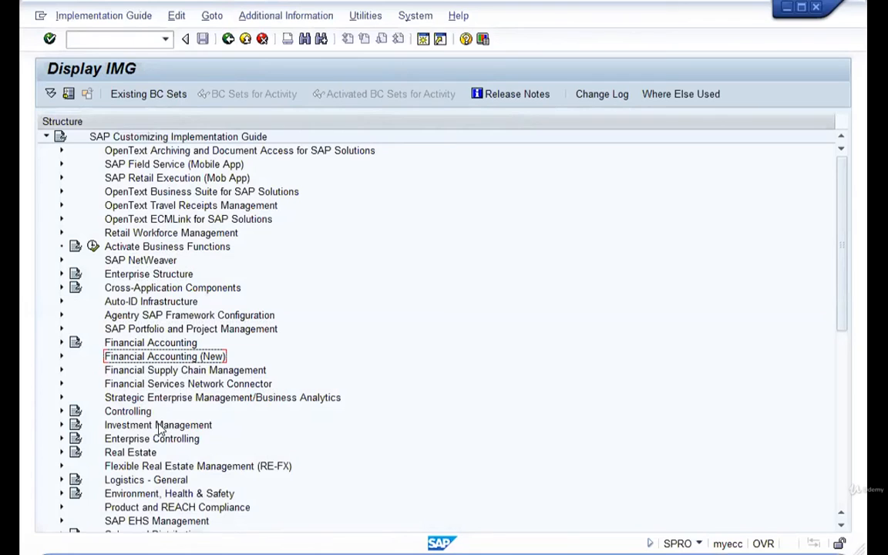
scroll(158, 444, down, 1)
click(163, 466)
click(162, 439)
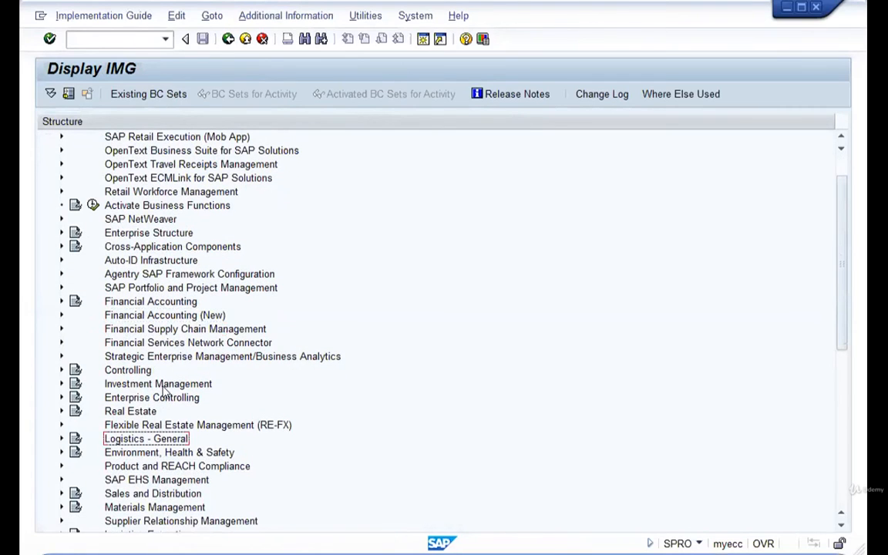
click(164, 386)
scroll(167, 386, down, 2)
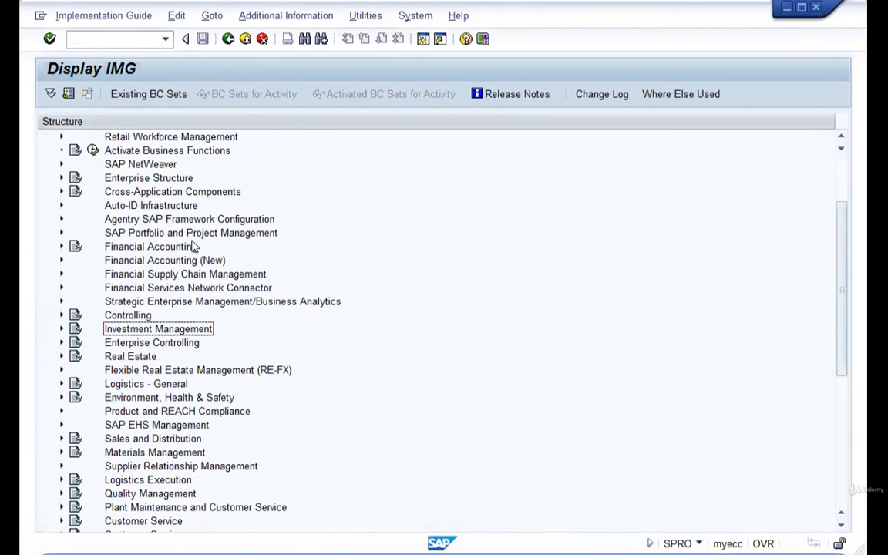
click(138, 439)
click(138, 452)
click(138, 466)
click(138, 480)
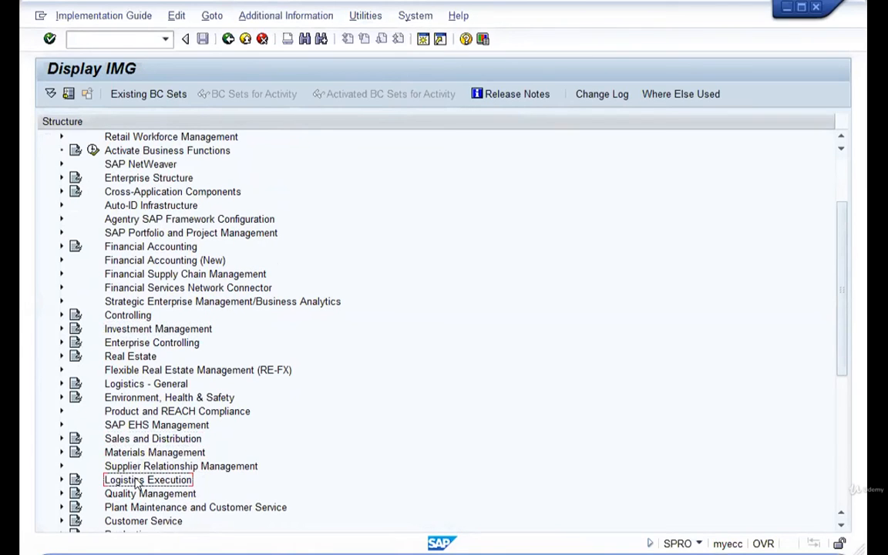
scroll(93, 346, up, 3)
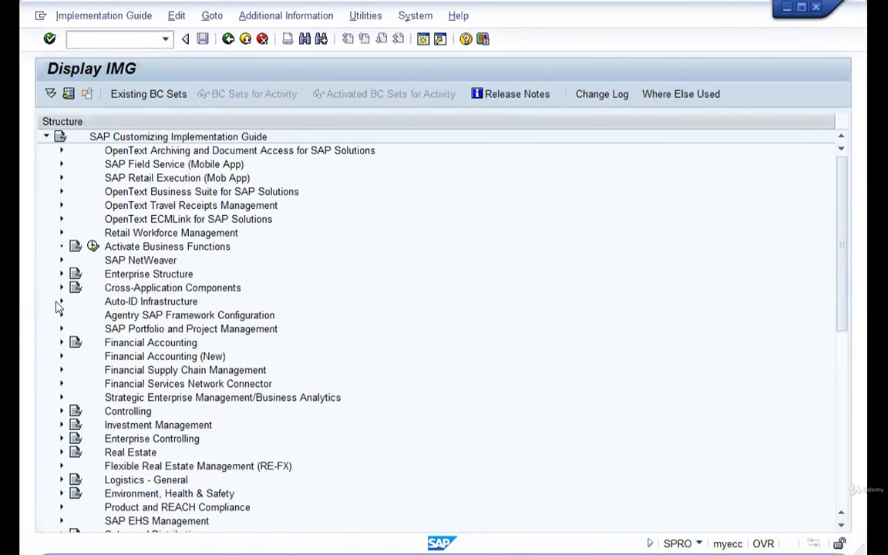
Step: Expand Enterprise Structure, Definition and Financial Accounting in the IMG and execute the Define company activity
click(62, 274)
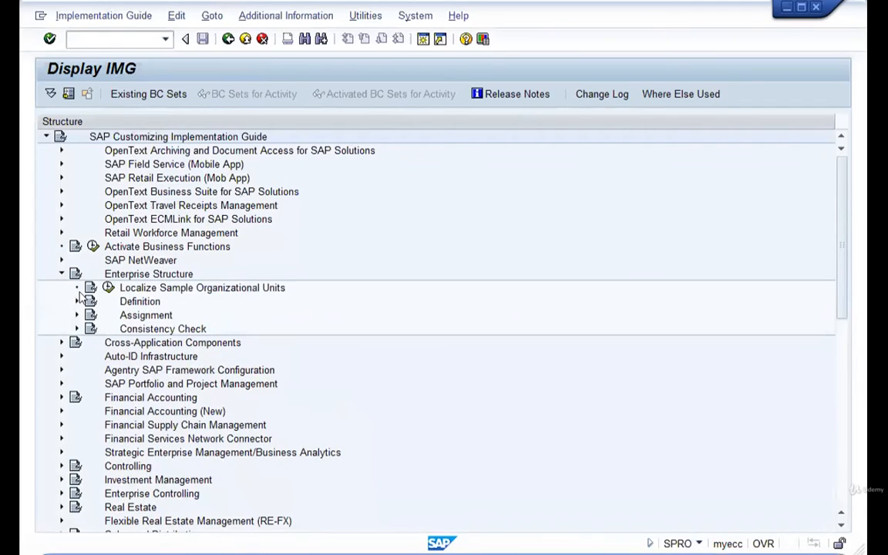
click(76, 301)
click(92, 315)
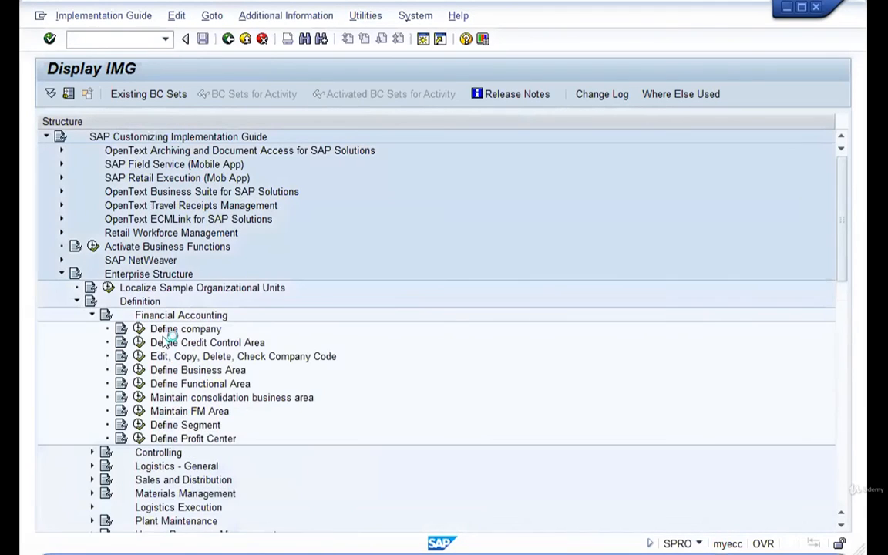
click(152, 328)
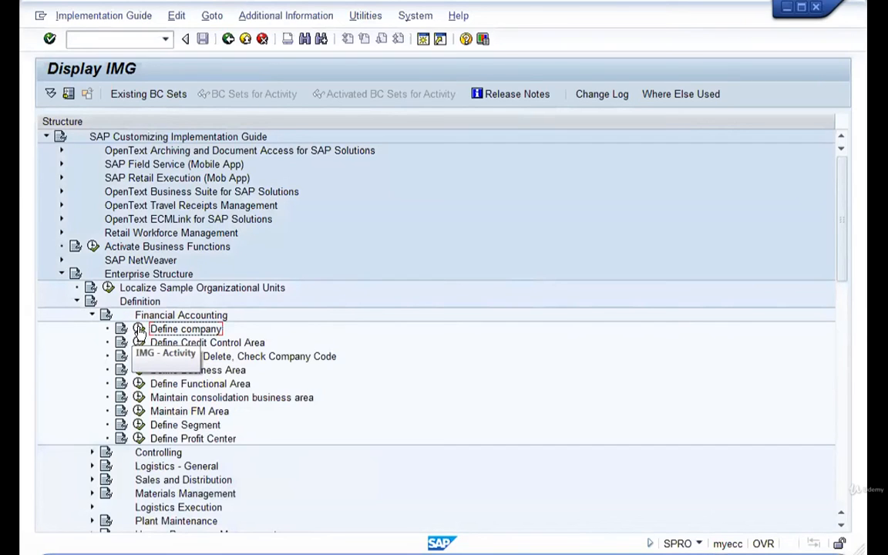
click(139, 329)
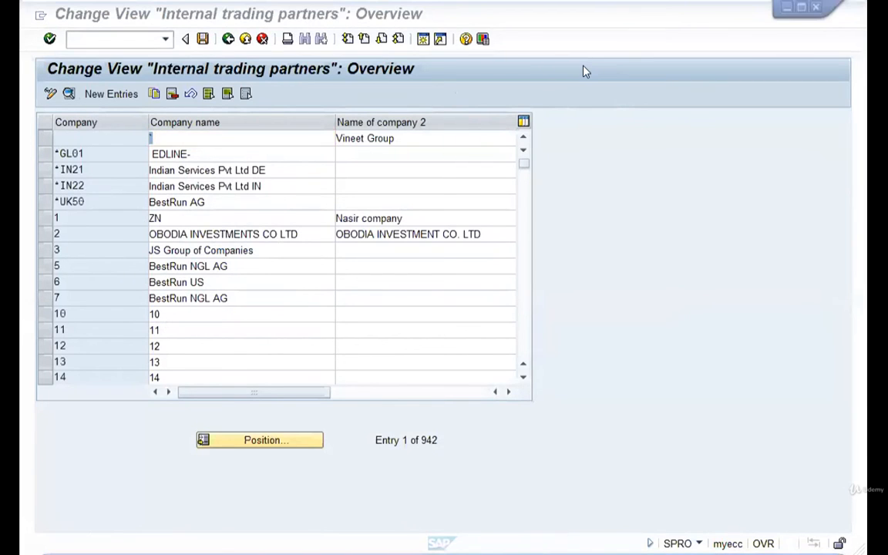
Step: Return from the internal trading partners overview to Execute Project and display the SAP Reference IMG again
key(F3)
key(F3)
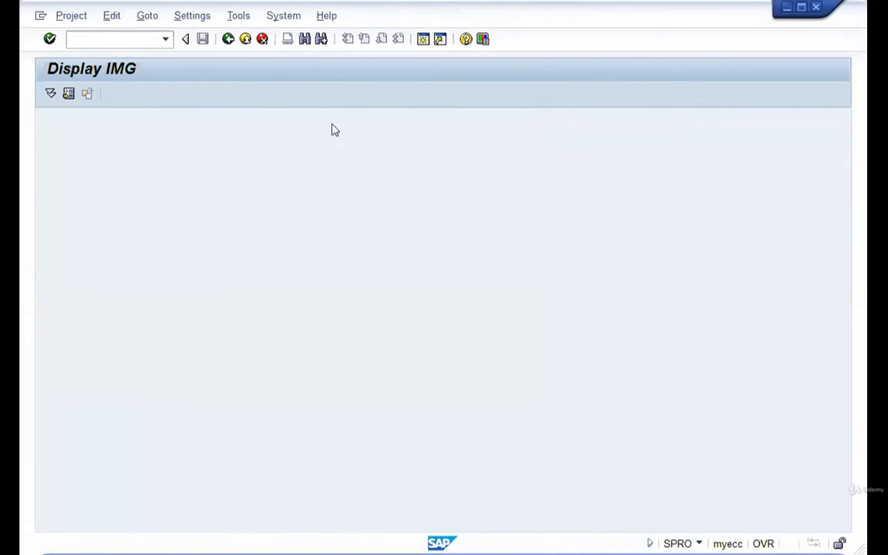
click(80, 95)
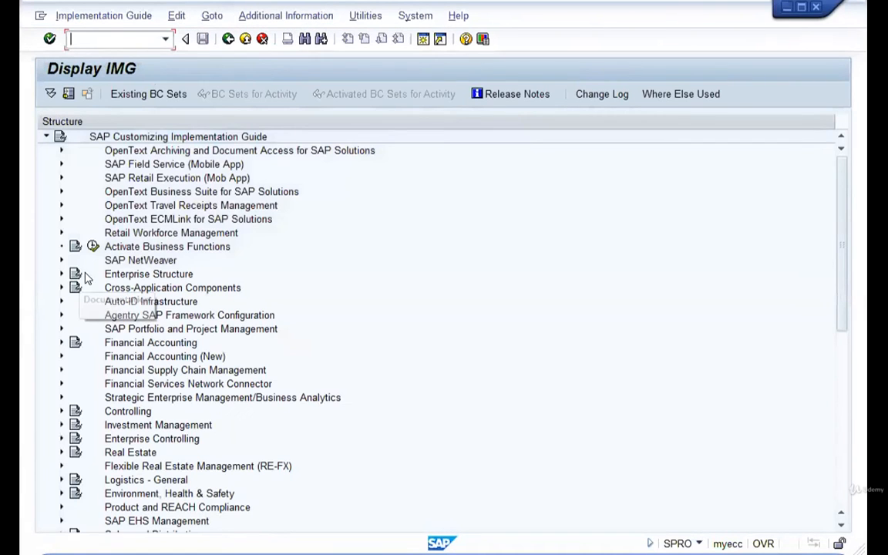
click(61, 301)
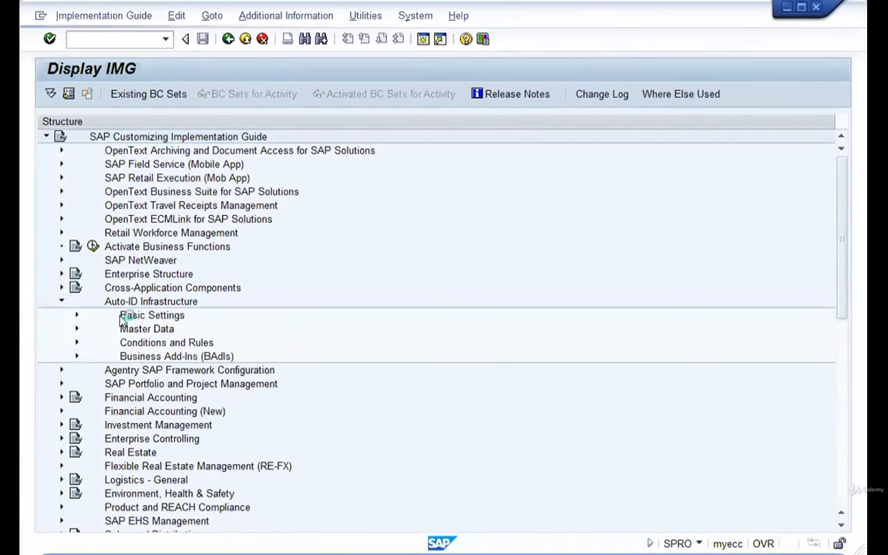
click(62, 302)
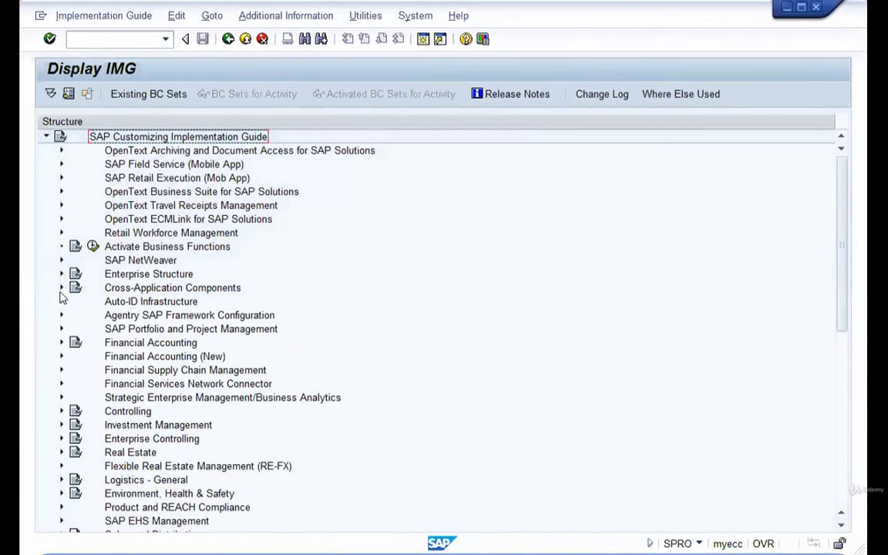
Step: Execute the Activate Business Functions activity and exit its transaction at the security information prompt
click(92, 245)
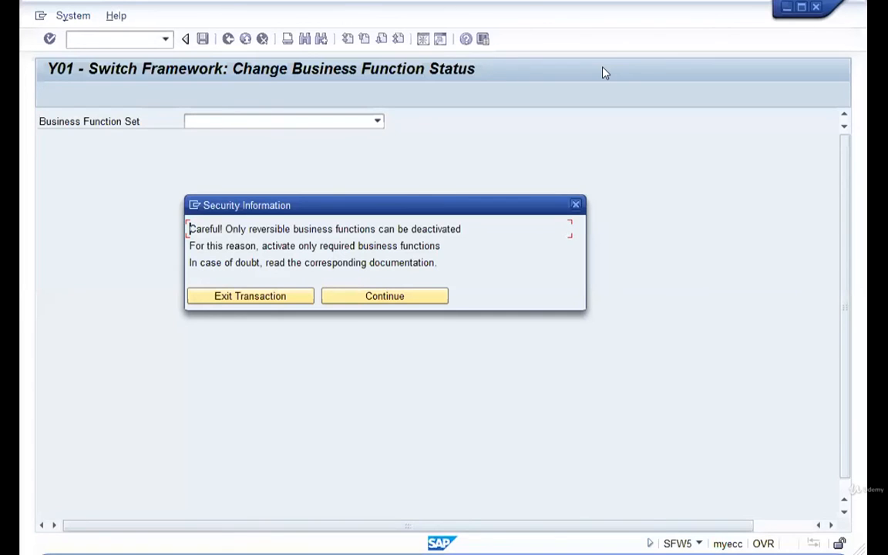
click(250, 296)
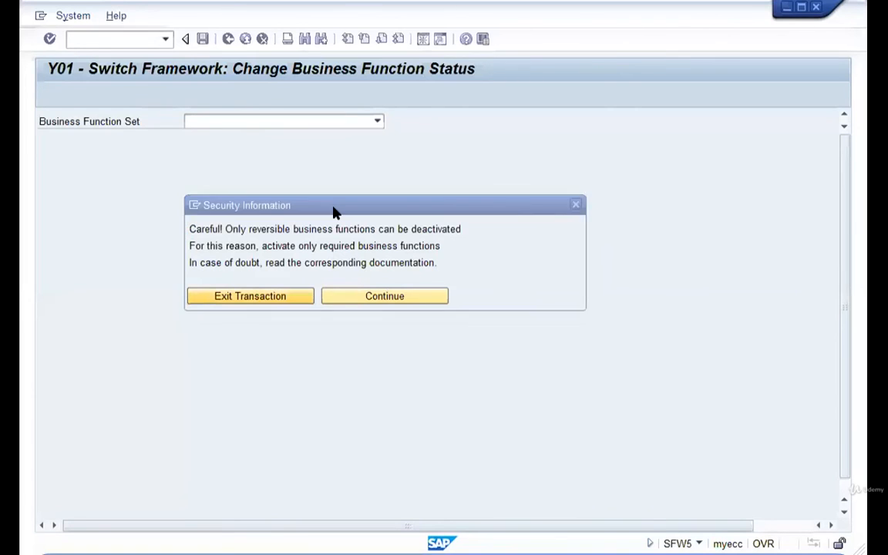
click(296, 306)
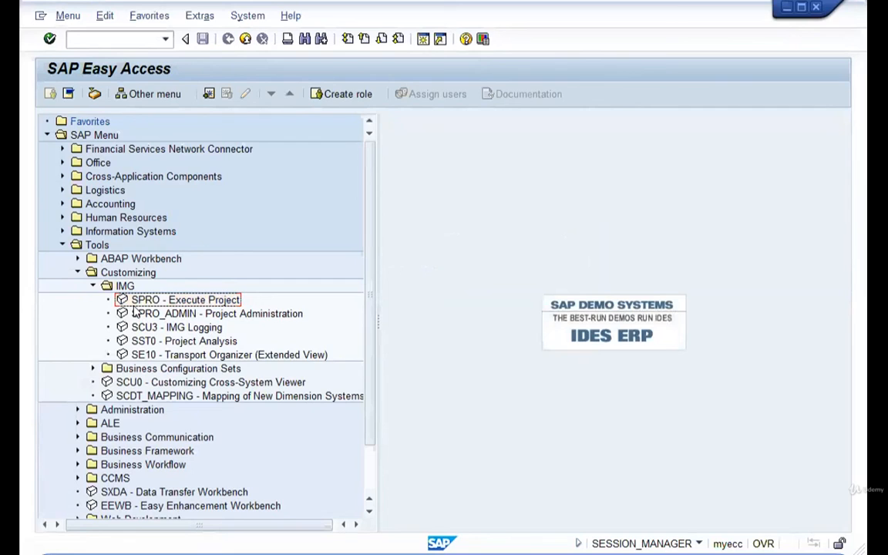
Step: Collapse the IMG, Customizing and Tools folders in the SAP Easy Access menu
click(92, 286)
click(78, 272)
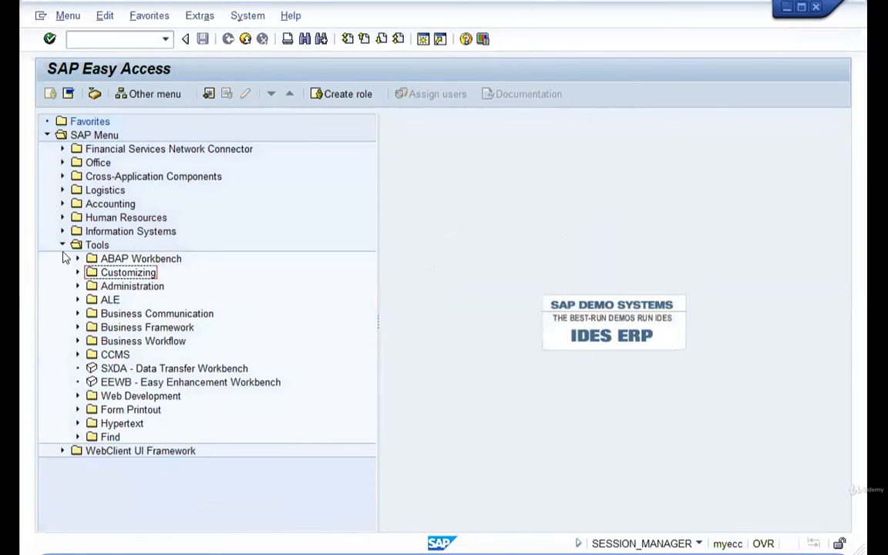
click(62, 245)
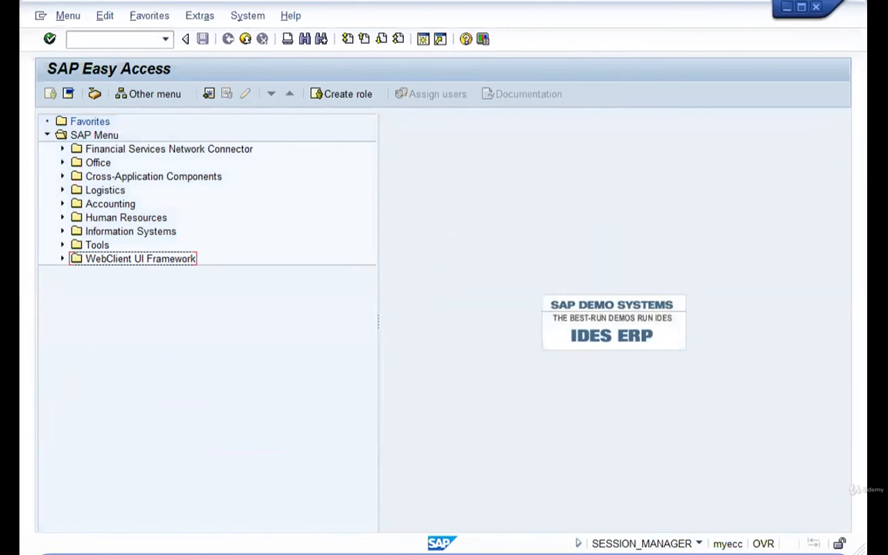
click(497, 252)
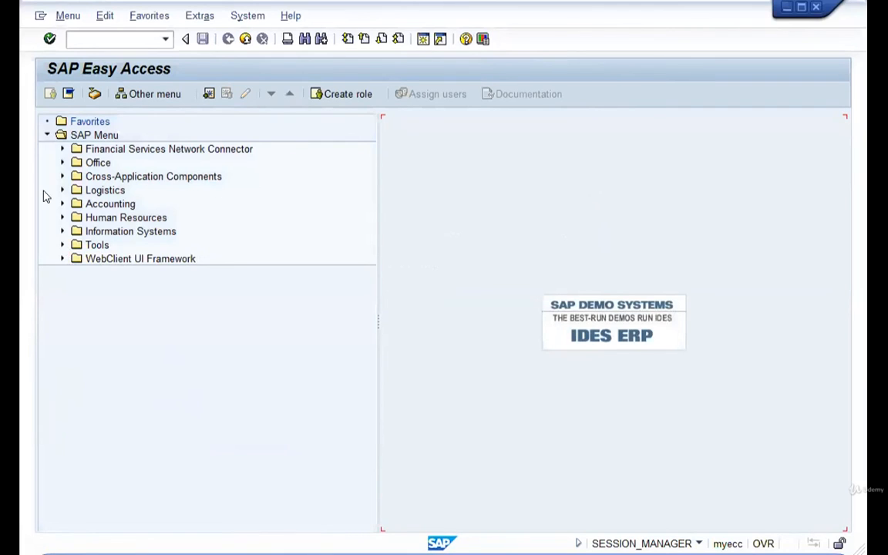
Step: Run the transaction code spro from the command history and display the SAP Reference IMG
click(165, 39)
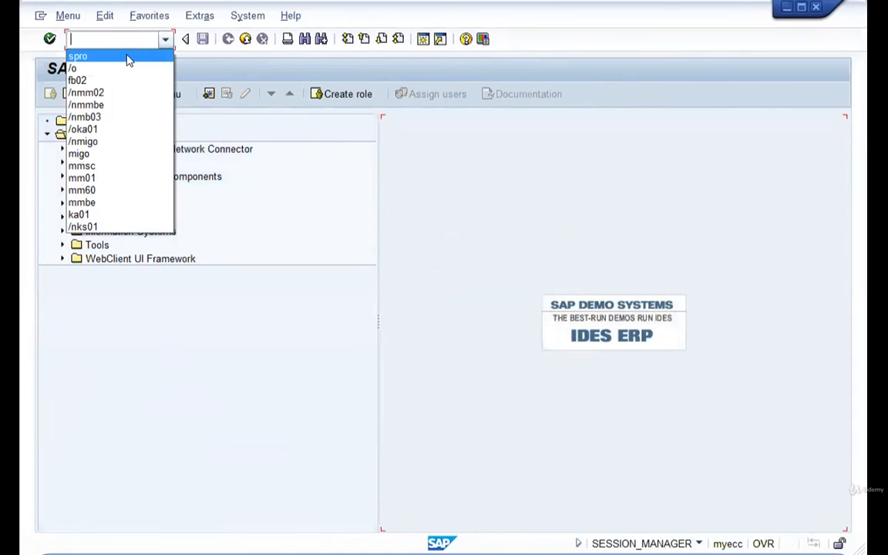
click(128, 57)
click(49, 38)
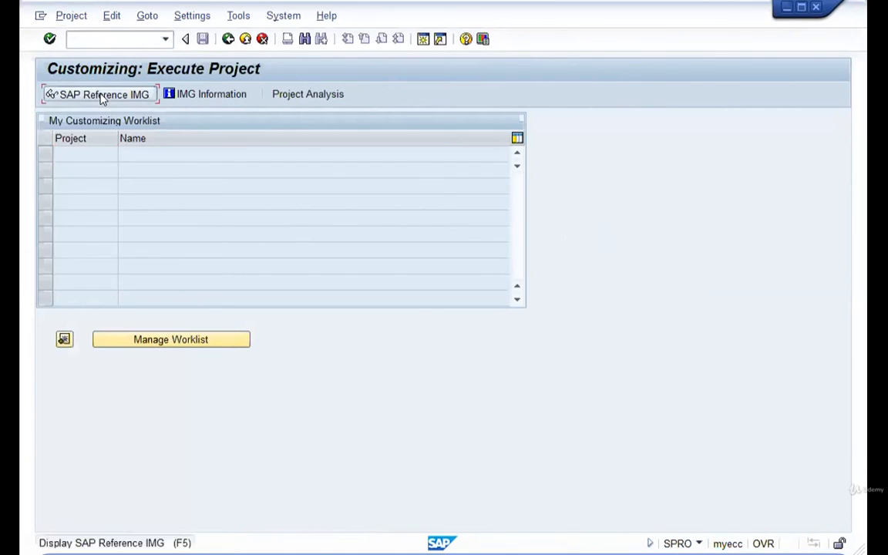
click(101, 94)
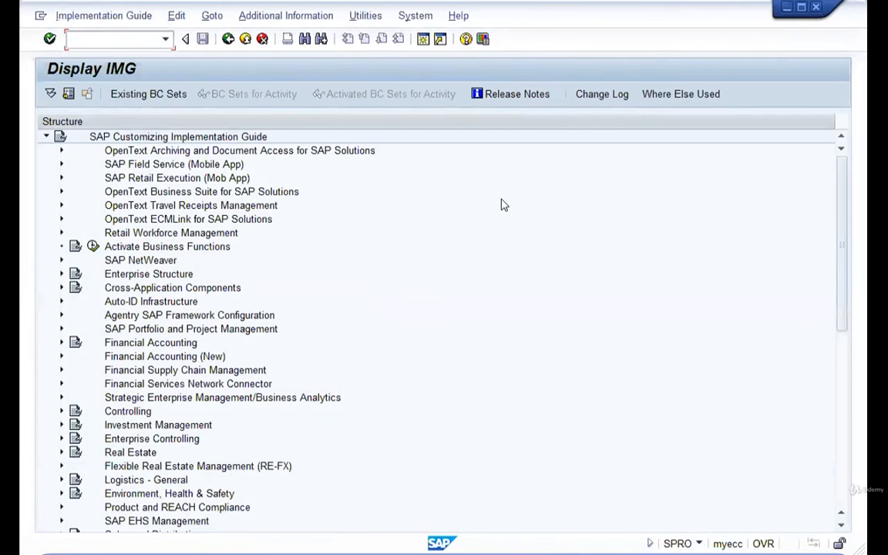
Step: Show the IMG Activity key as additional information in the IMG structure and widen that column
key(alt+Tab)
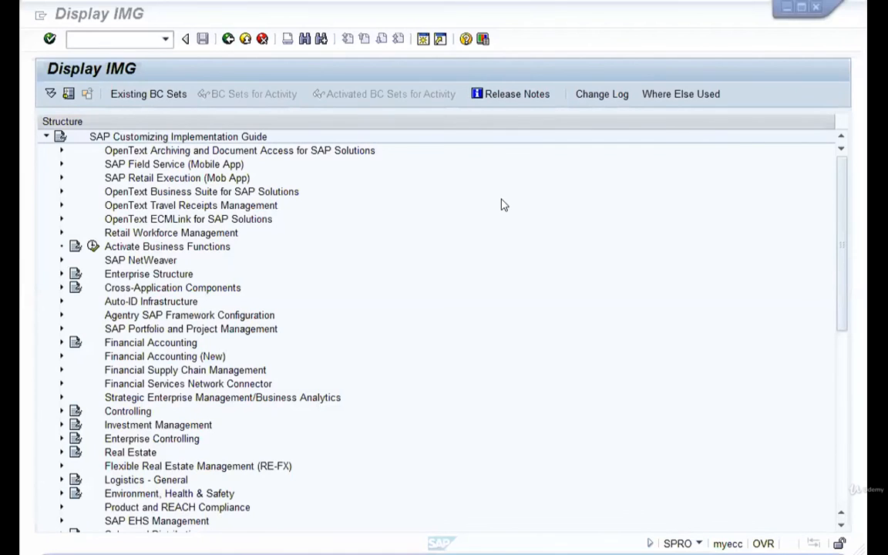
click(501, 204)
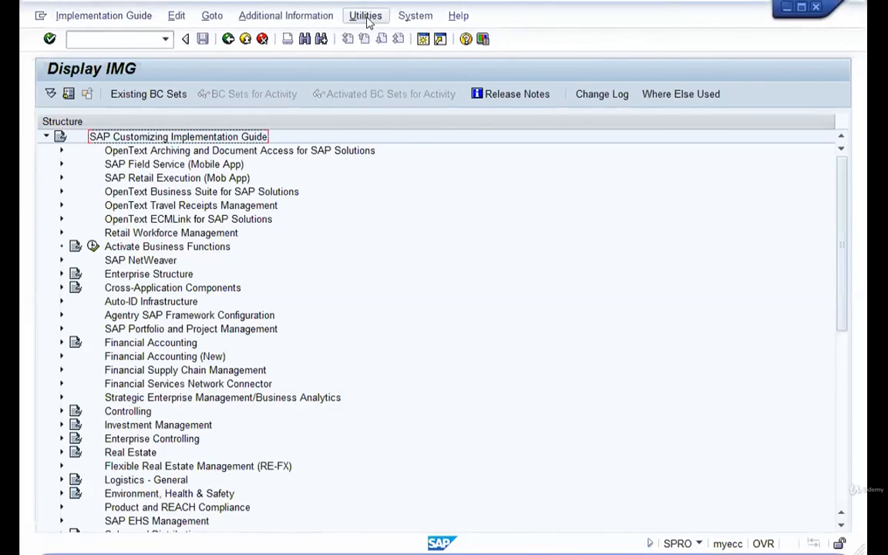
click(284, 18)
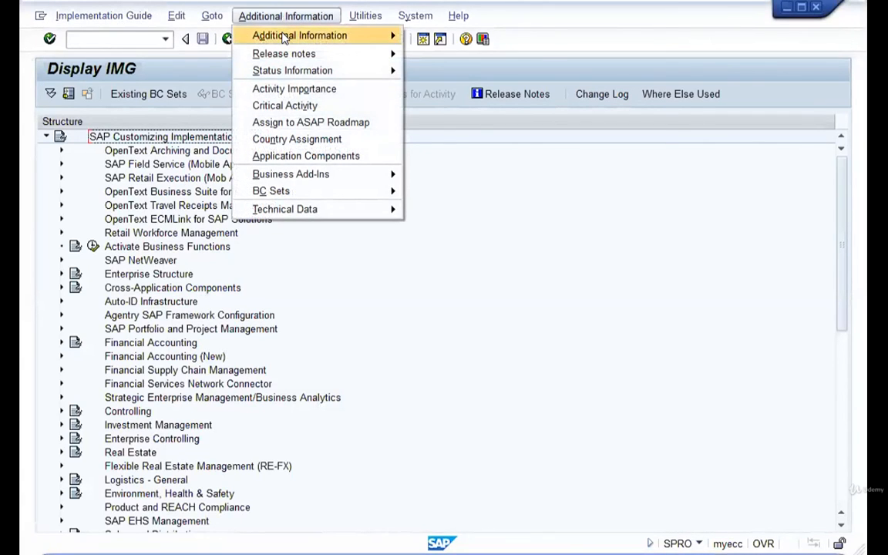
mouse_move(266, 35)
mouse_move(499, 52)
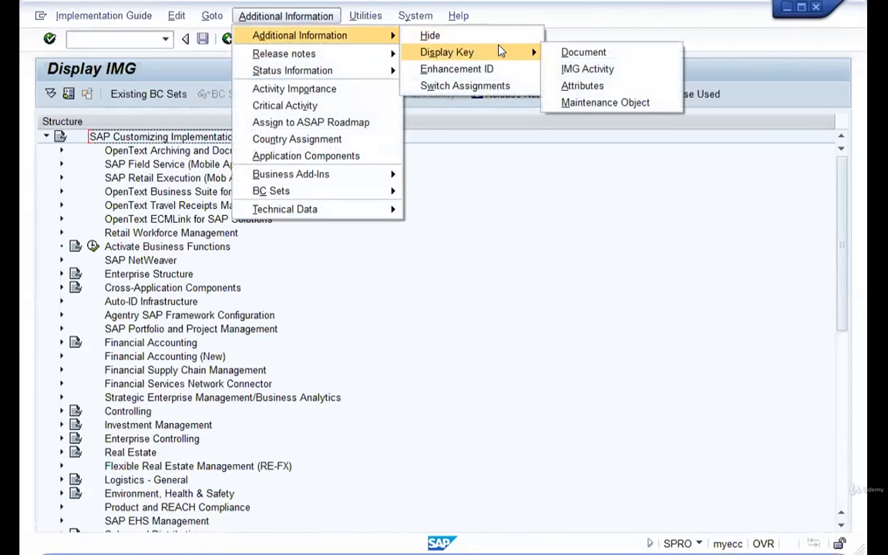
click(570, 71)
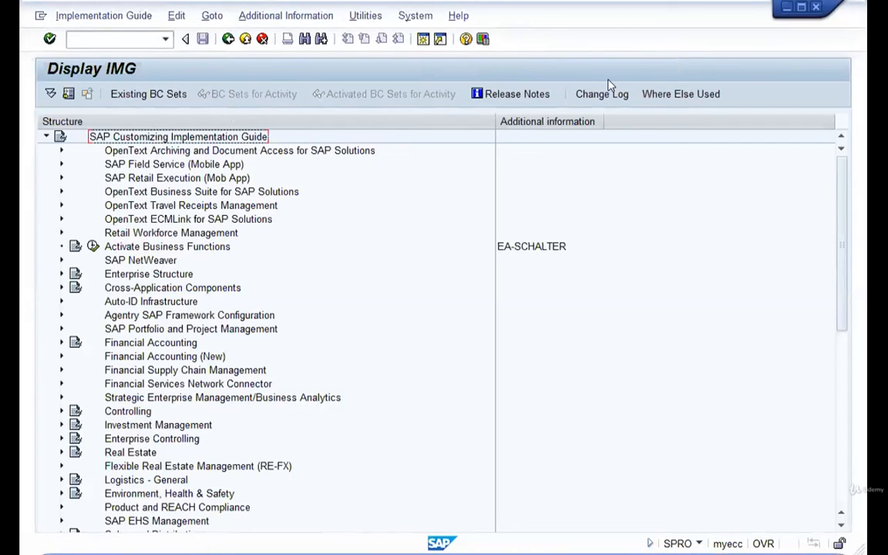
drag(604, 120, 658, 121)
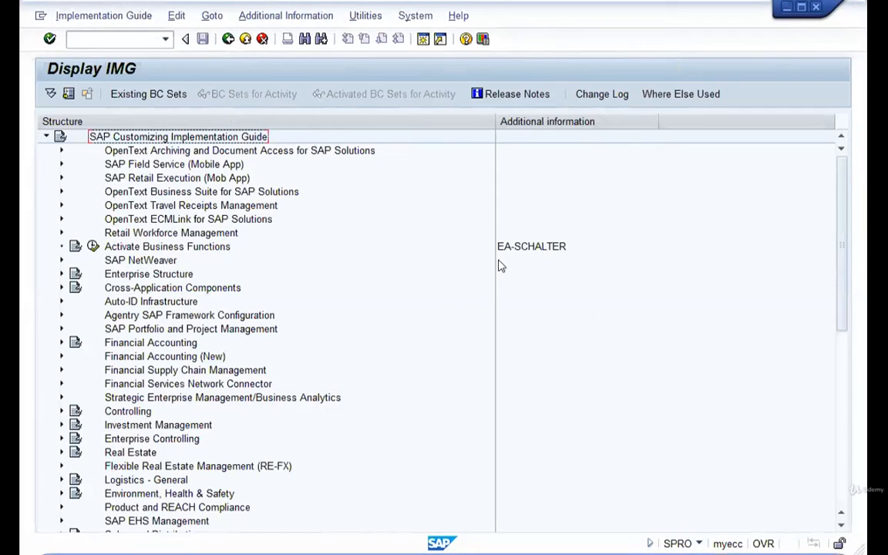
Step: Expand Enterprise Structure, Definition and Financial Accounting, and examine the IMG activity key of Define company
click(61, 275)
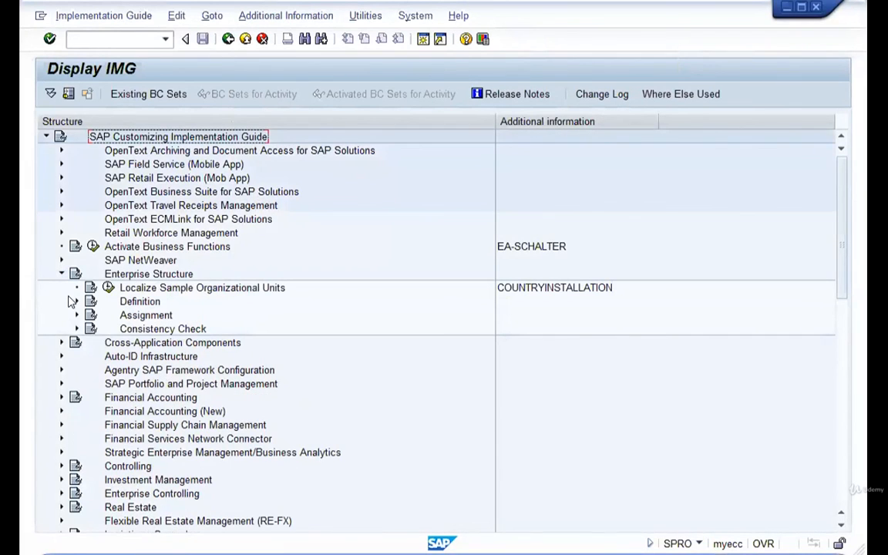
click(76, 301)
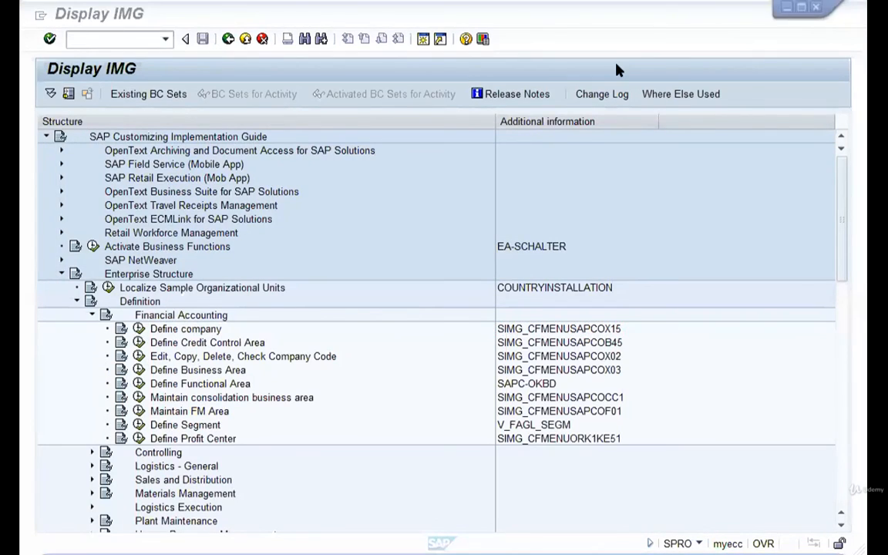
click(566, 329)
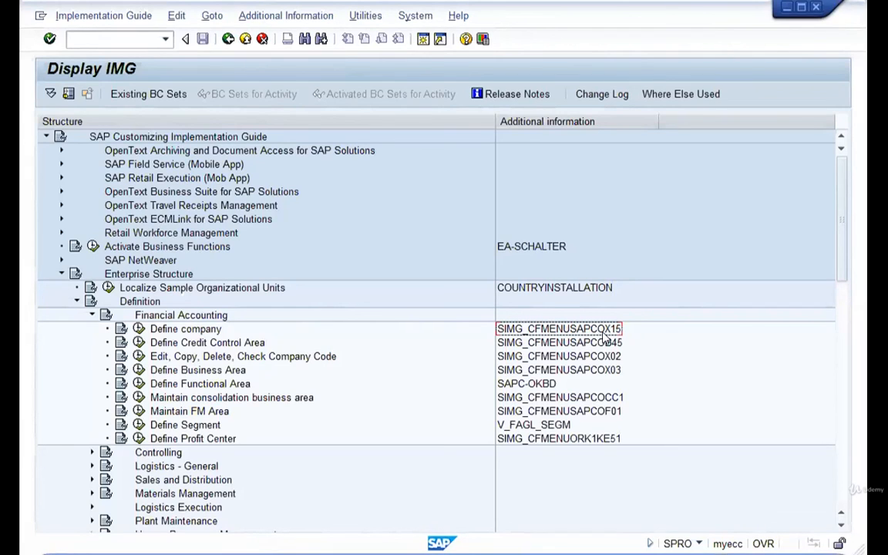
click(170, 328)
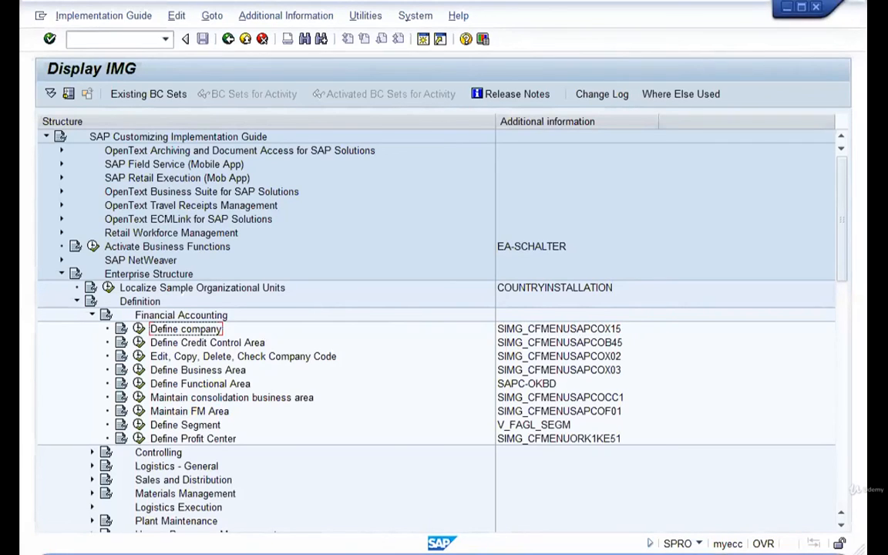
key(alt+Tab)
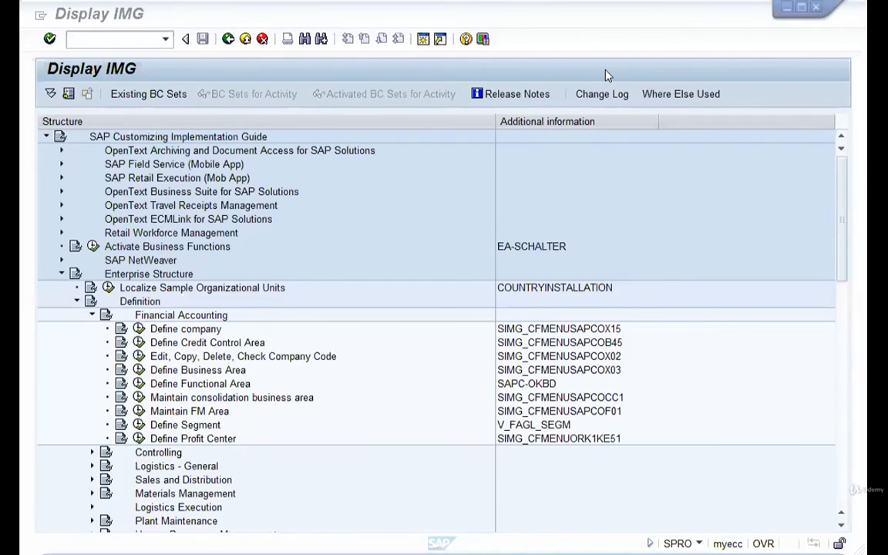
Step: Go back to Customizing: Execute Project and reopen the SAP Reference IMG with its additional information column
click(228, 39)
click(228, 39)
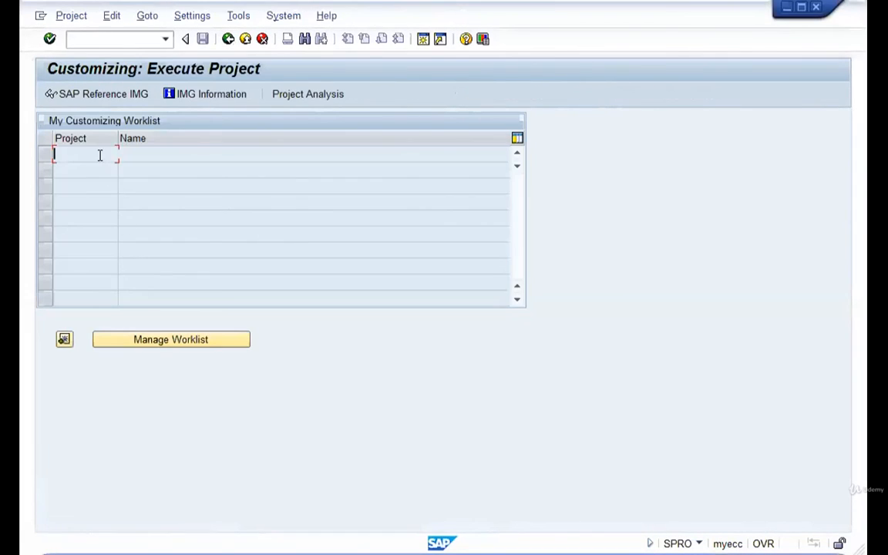
key(Down)
key(Down)
key(Down)
key(Down)
key(Down)
key(Down)
key(Down)
click(107, 93)
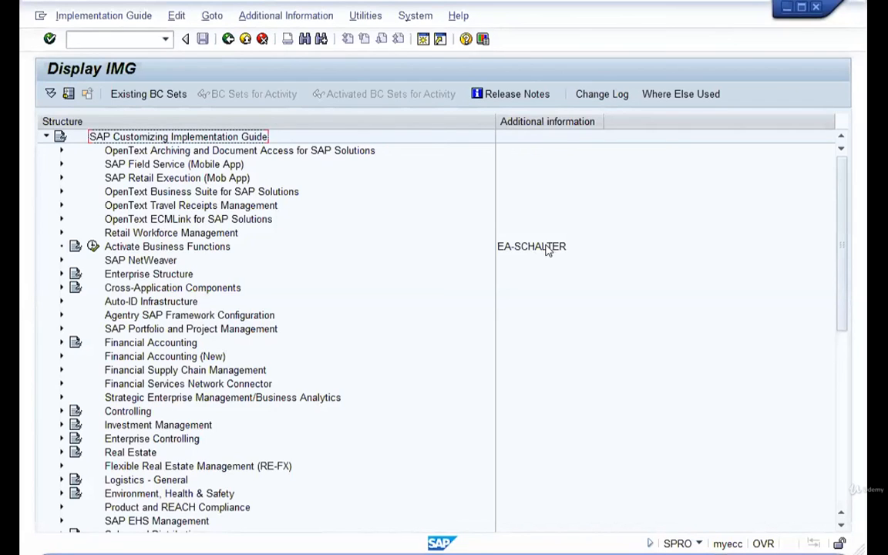
Step: Leave the IMG and Execute Project screens, and read the Microsoft Word session notes on sessions, SPRO and the IMG
click(229, 40)
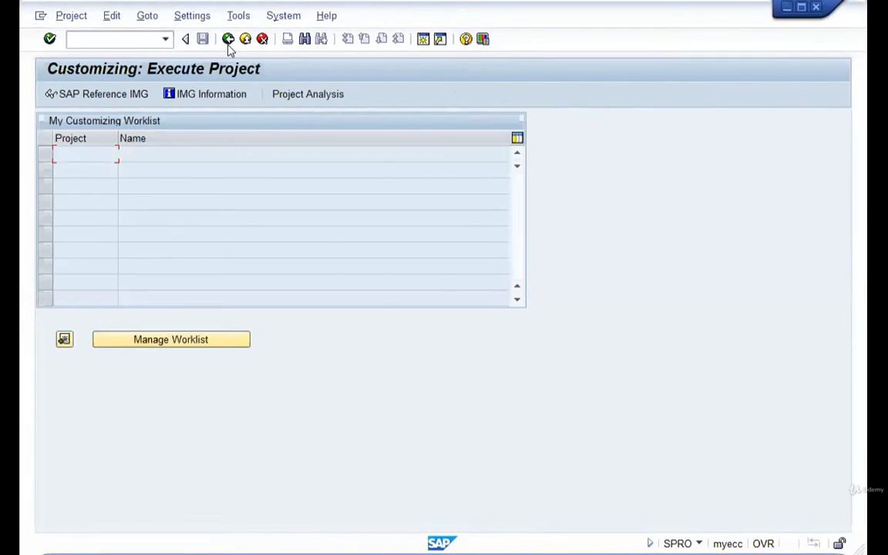
click(228, 43)
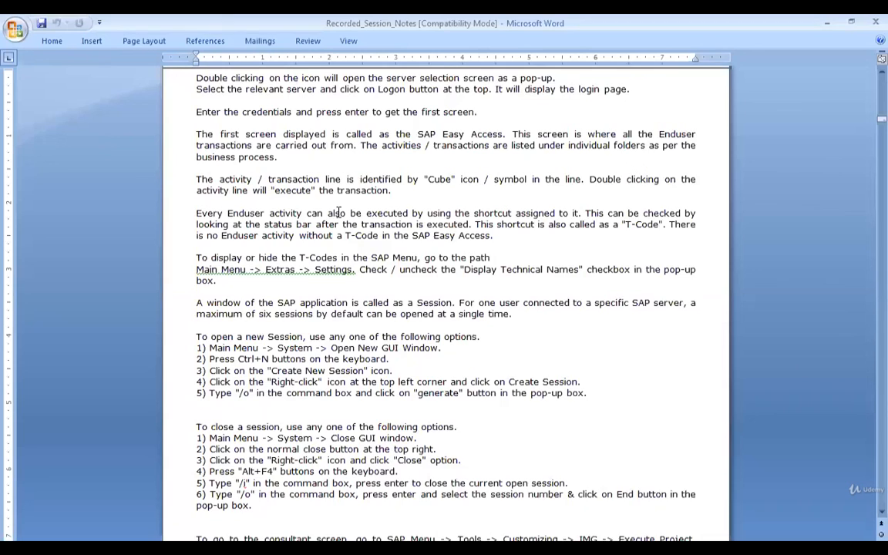
scroll(337, 215, down, 5)
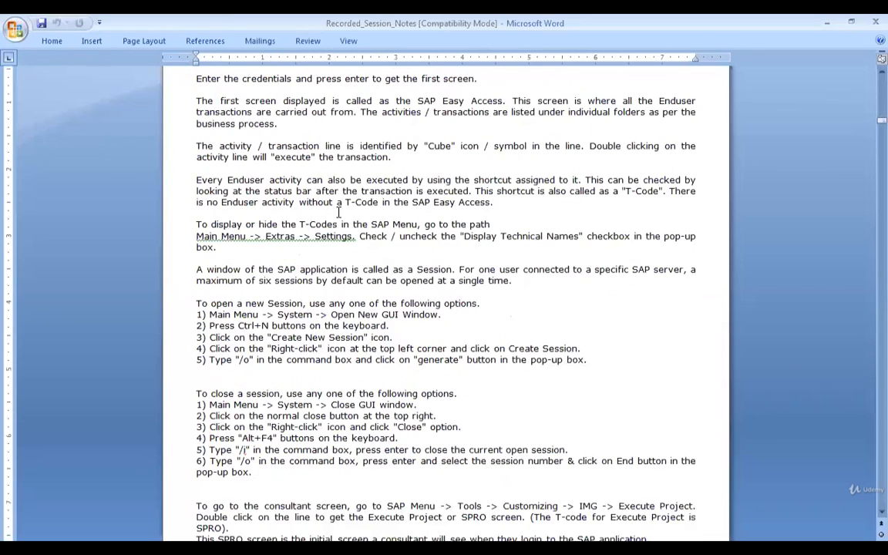
scroll(337, 215, down, 4)
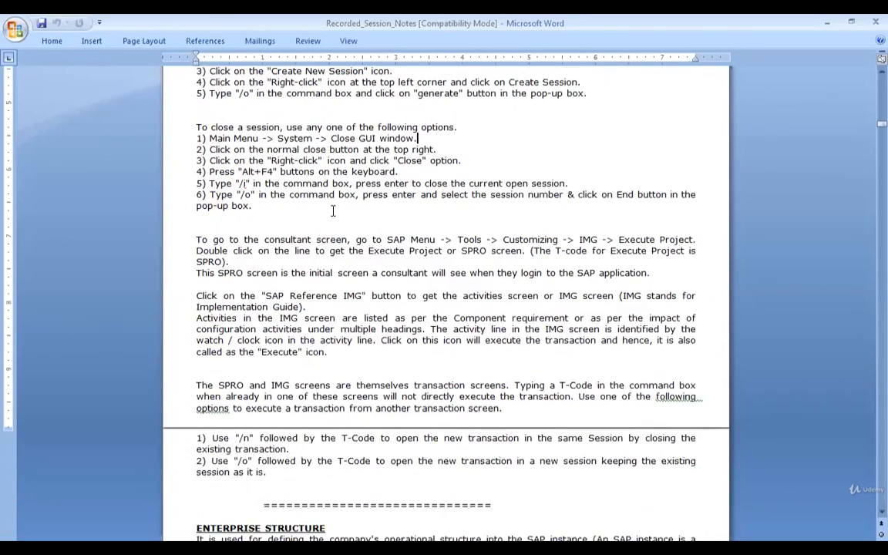
scroll(300, 190, up, 1)
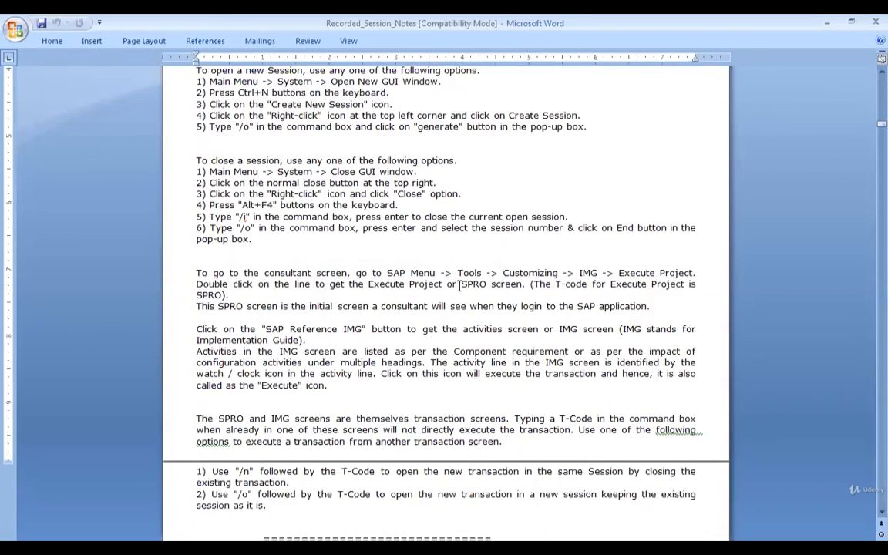